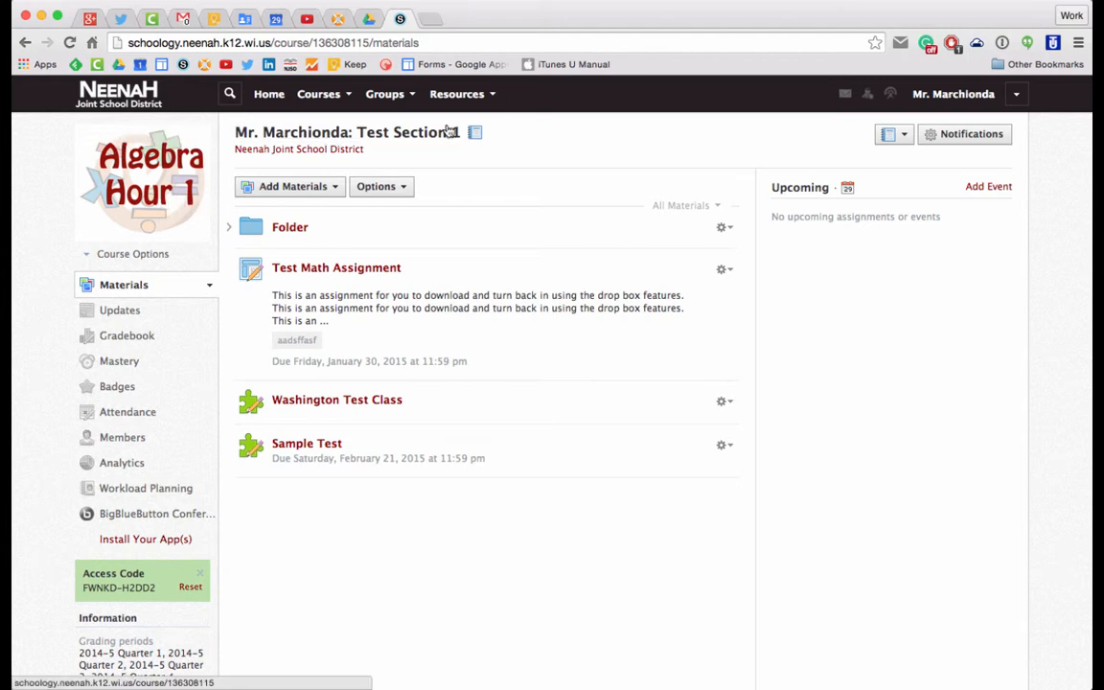
# Add a test/quiz to the course materials, naming it Demo Test with a due date of 6/30/15
pyautogui.click(493, 100)
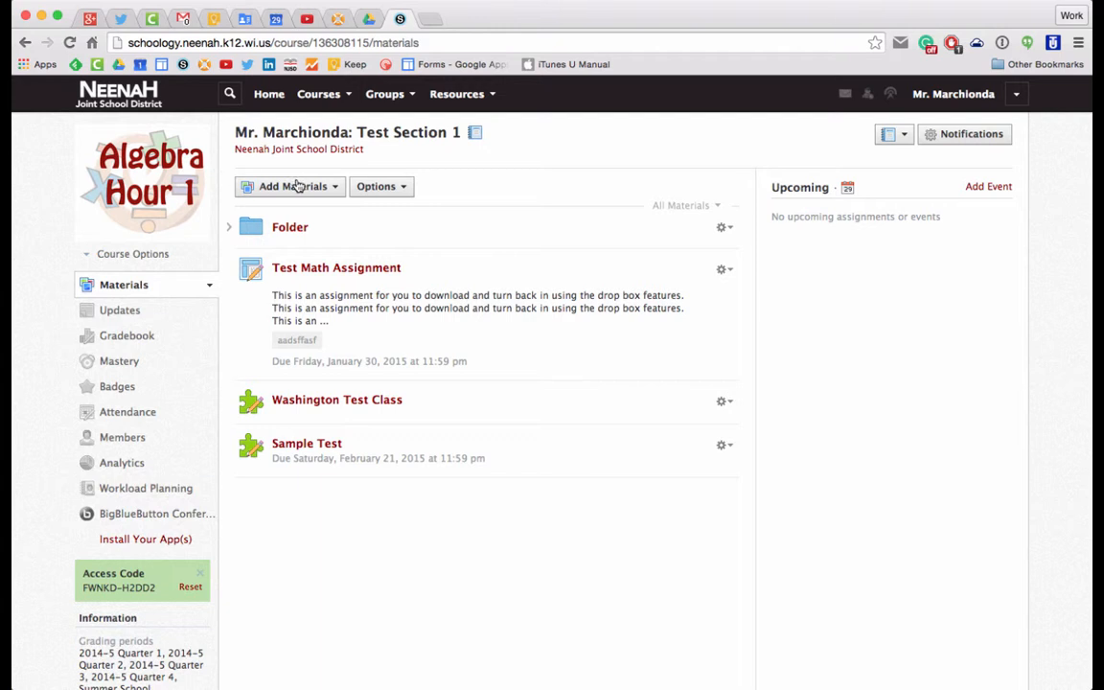
pyautogui.click(336, 189)
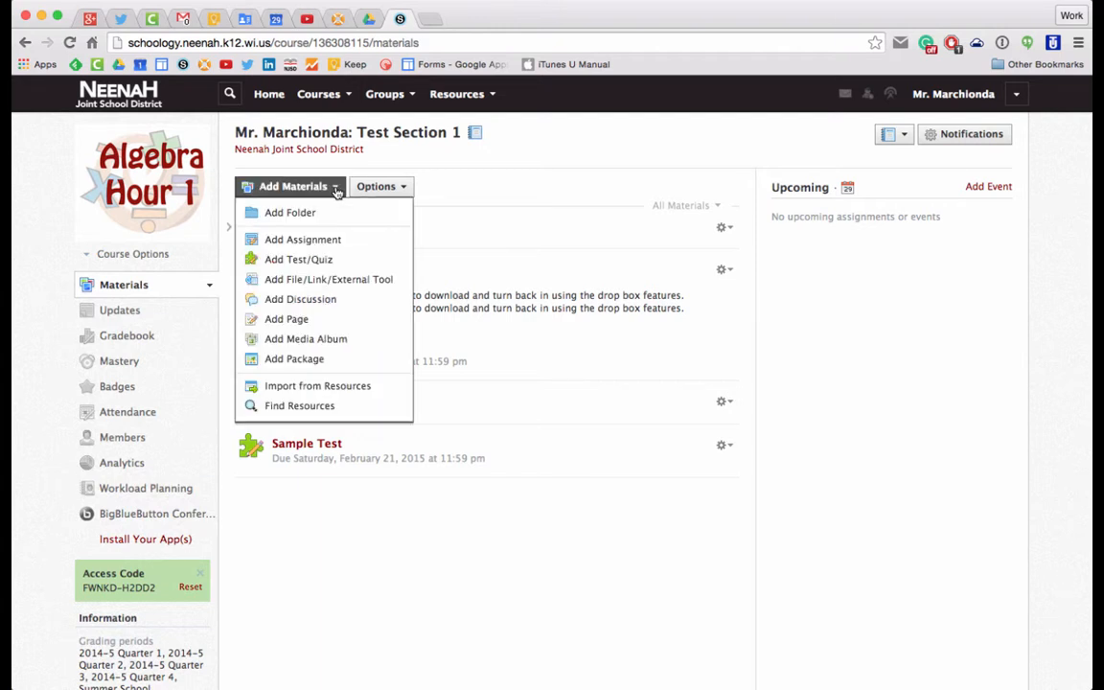
pyautogui.click(304, 260)
pyautogui.click(456, 227)
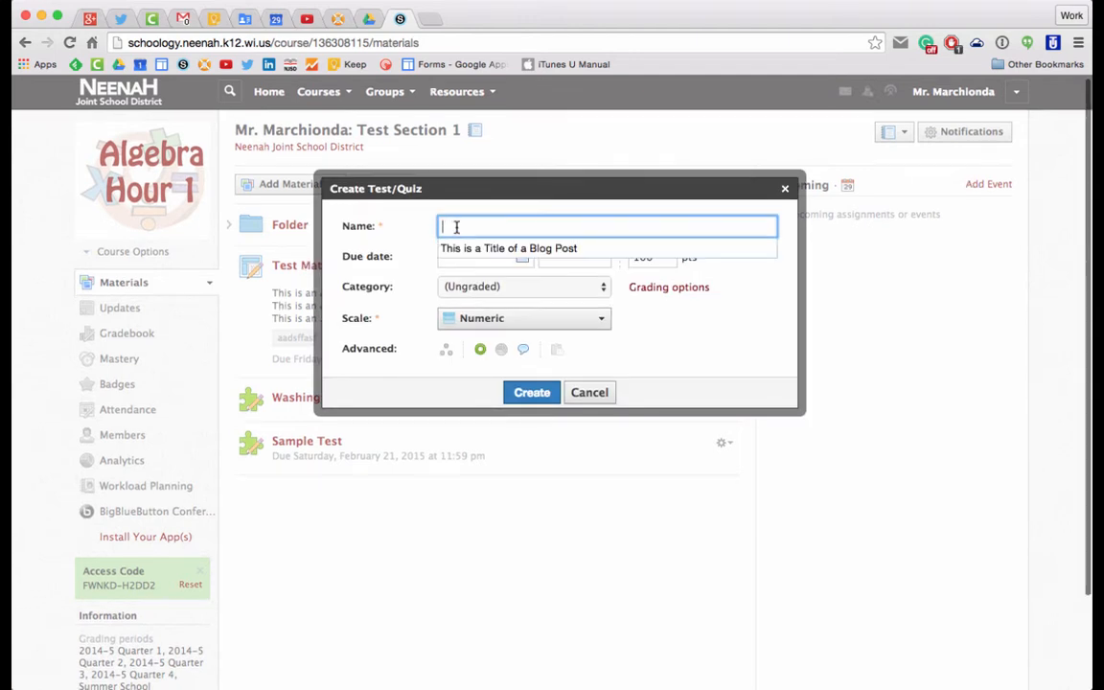
pyautogui.write('Demo Test')
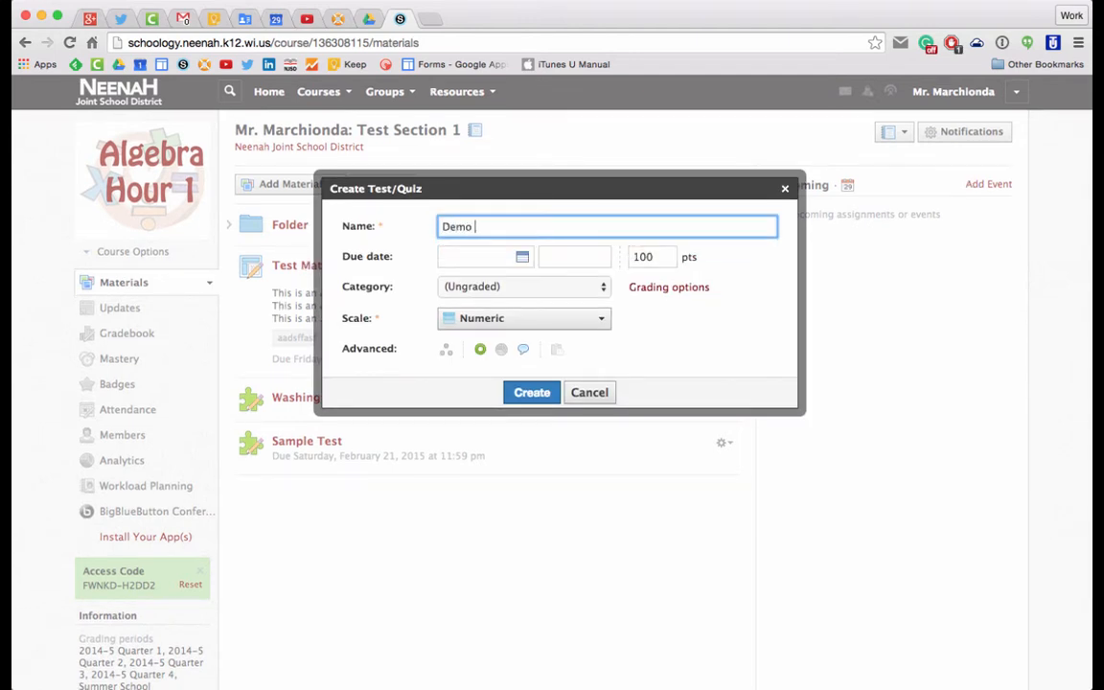
pyautogui.click(521, 257)
pyautogui.click(524, 409)
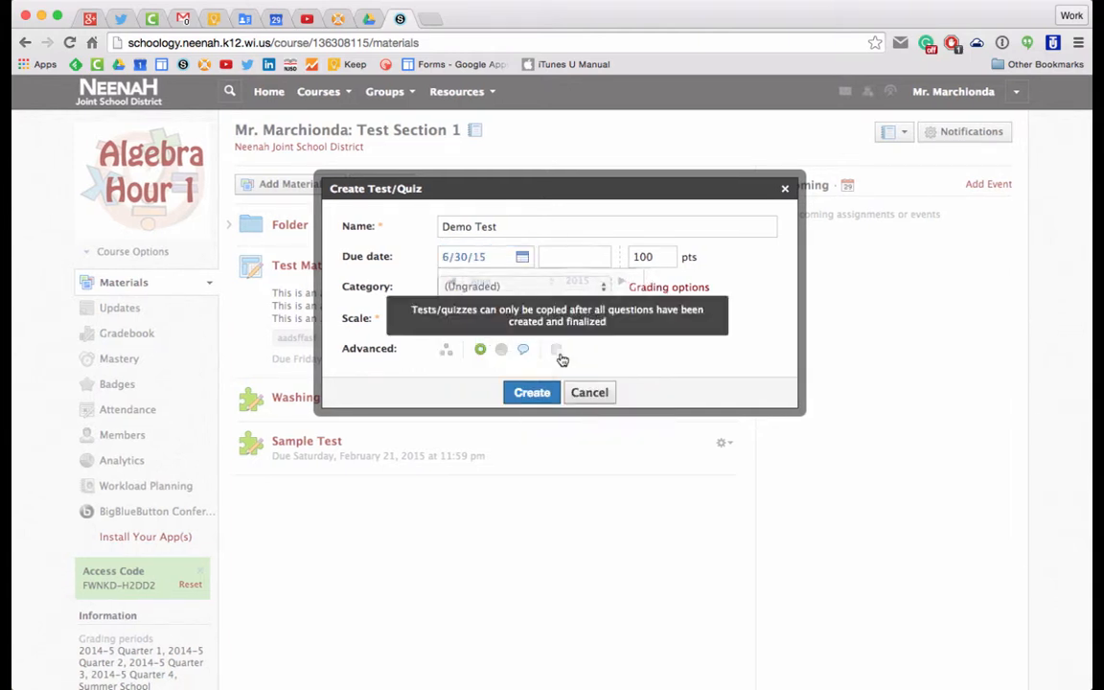
# Set the test's points to 50 and its category to Pre Tests
pyautogui.click(564, 259)
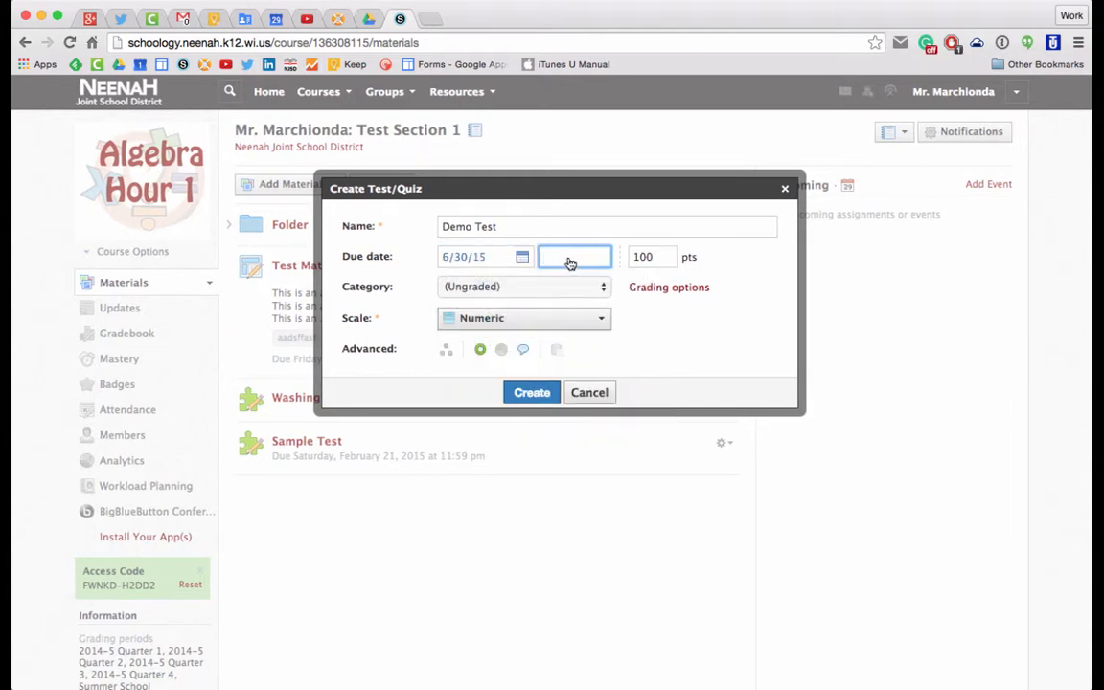
pyautogui.doubleClick(659, 259)
pyautogui.write('50')
pyautogui.click(585, 288)
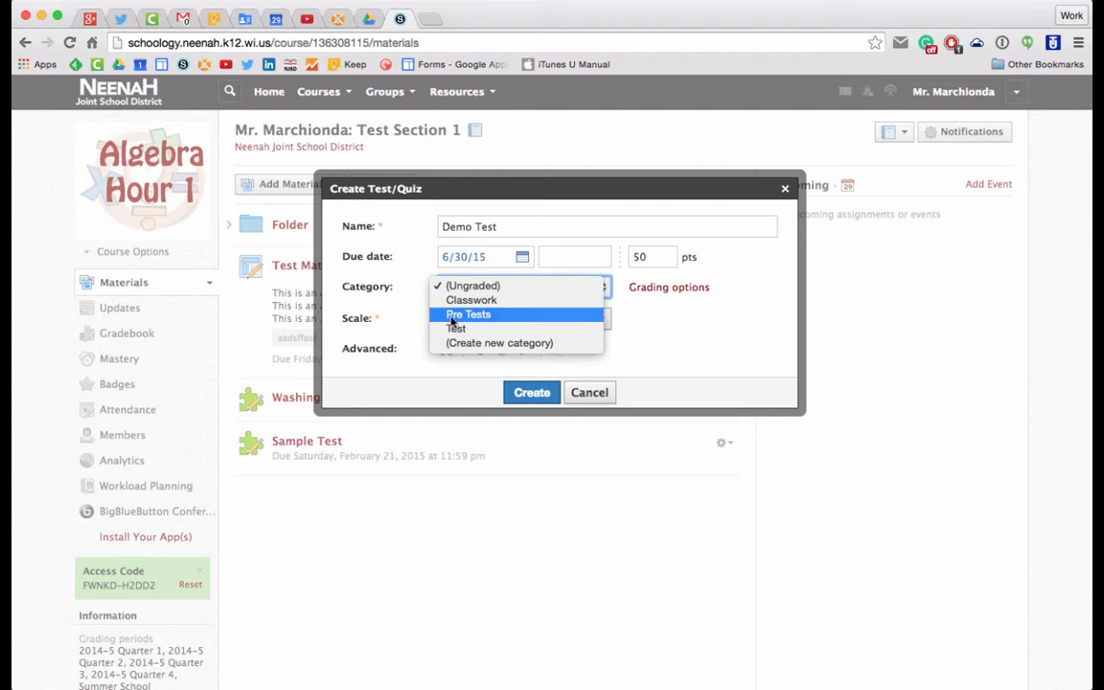
pyautogui.click(486, 318)
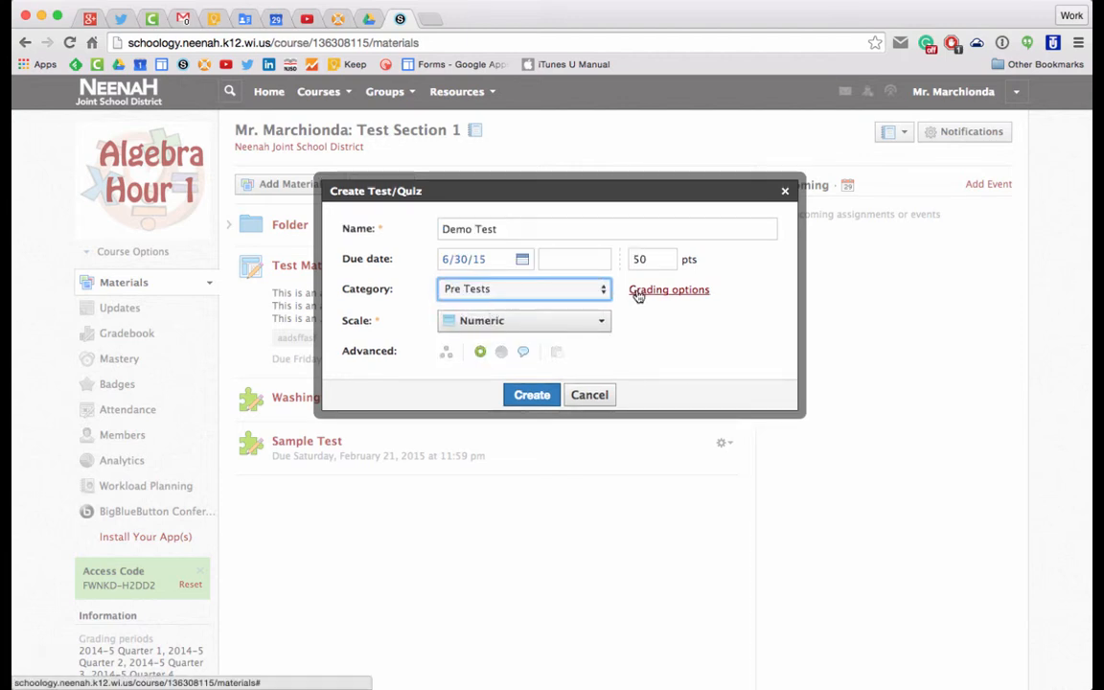
# Review the test's extra grading options, including the choices for grading period, and collapse them again
pyautogui.click(636, 291)
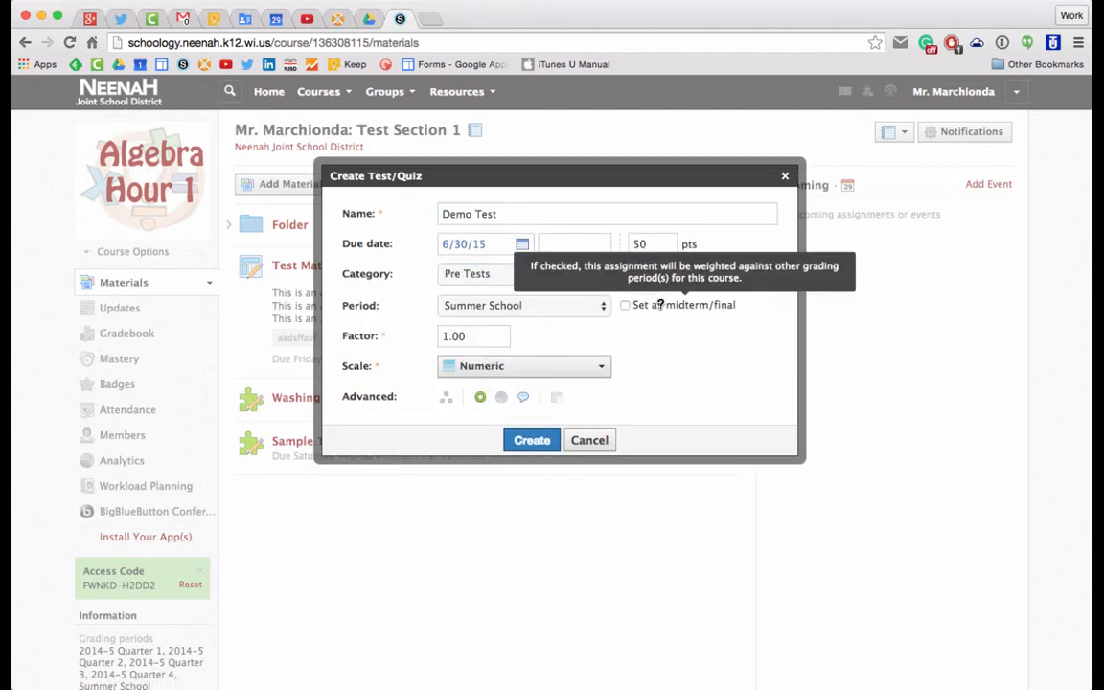
pyautogui.click(596, 309)
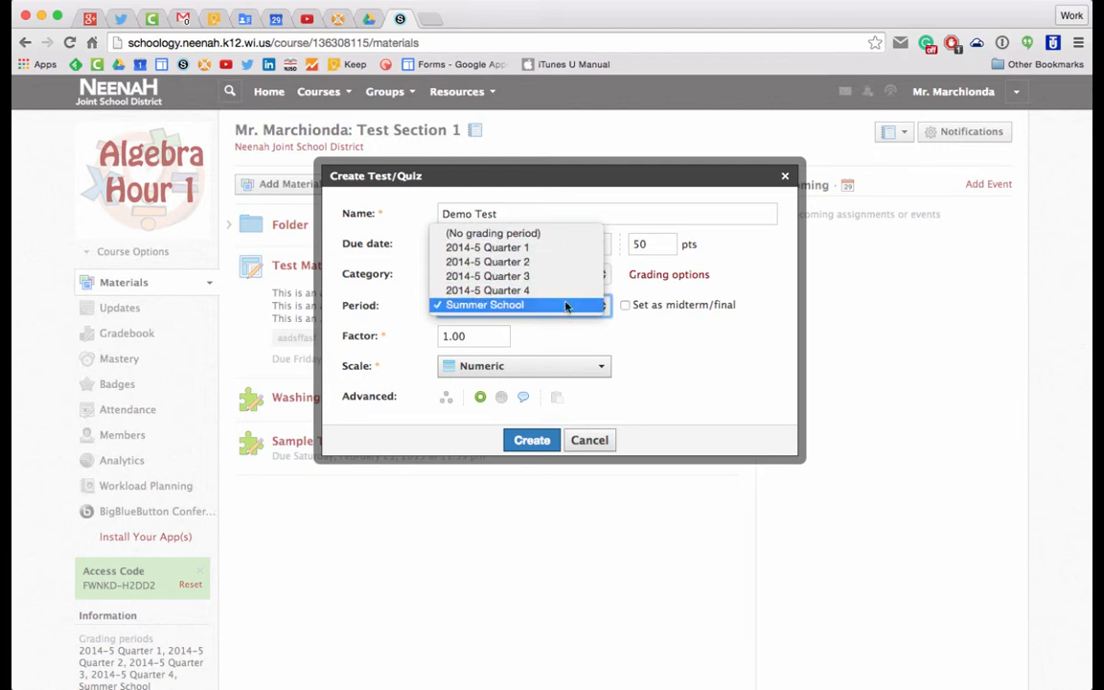
pyautogui.click(679, 388)
pyautogui.moveTo(672, 302)
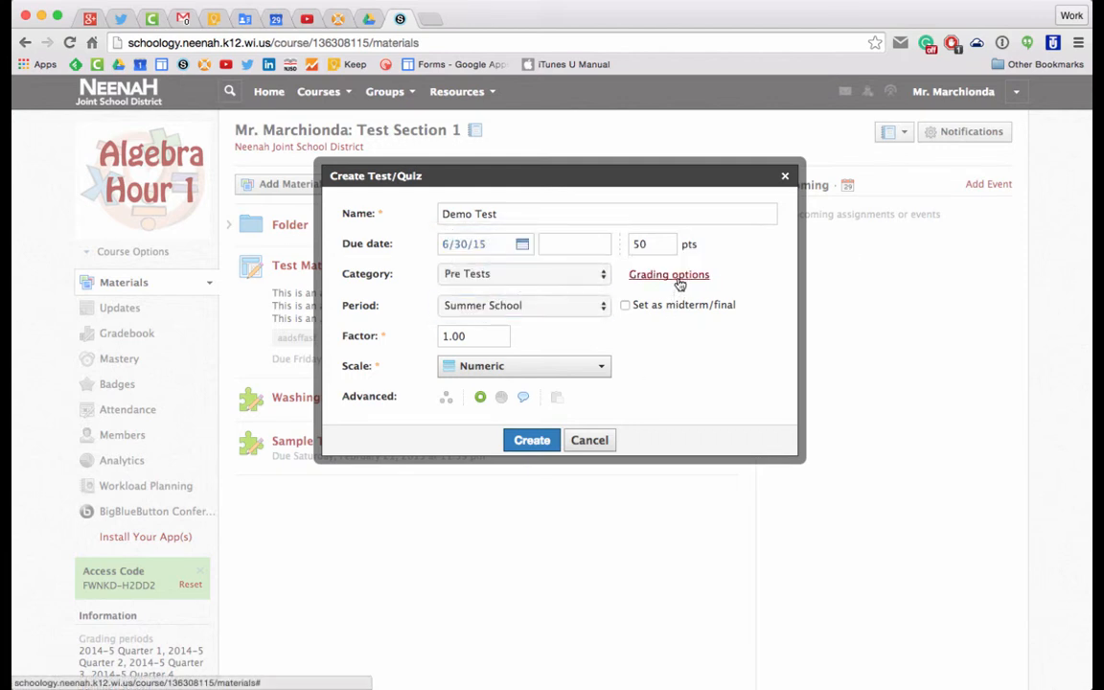
pyautogui.click(676, 279)
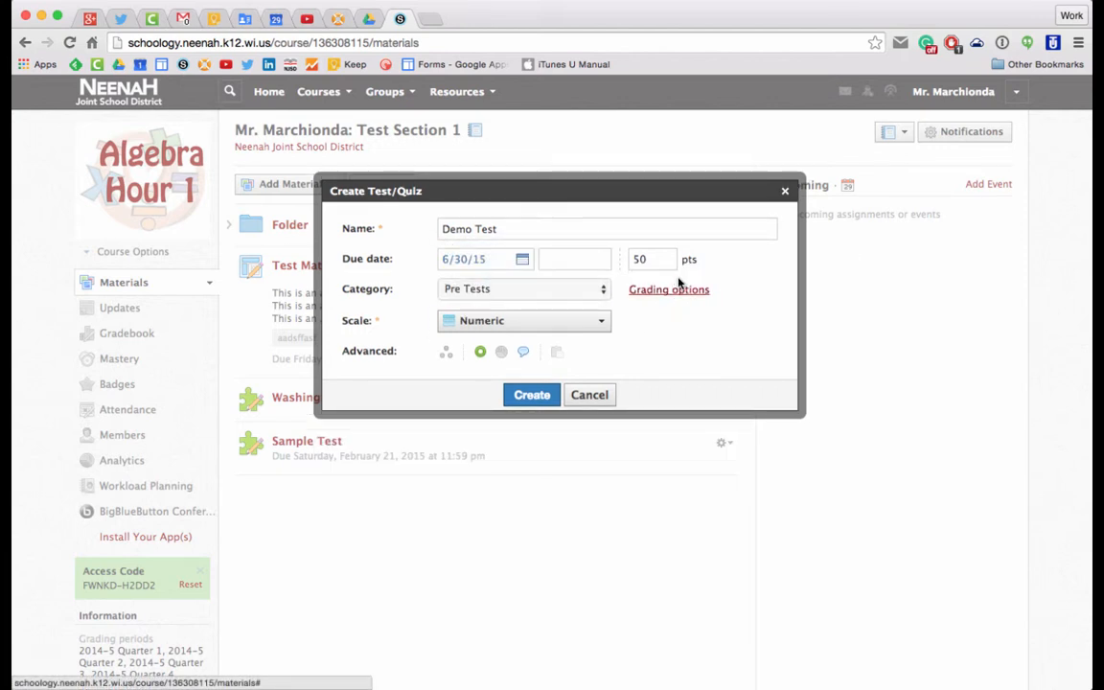
# Review the grading scales available for the test, keeping Numeric
pyautogui.click(596, 323)
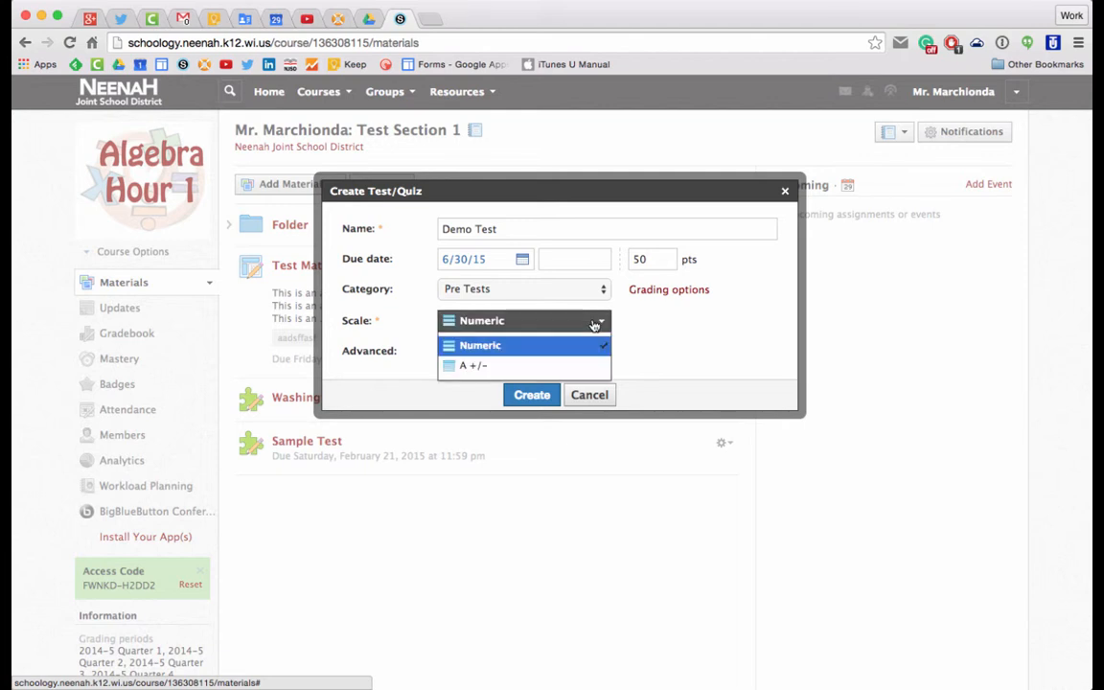
pyautogui.click(468, 322)
pyautogui.click(525, 323)
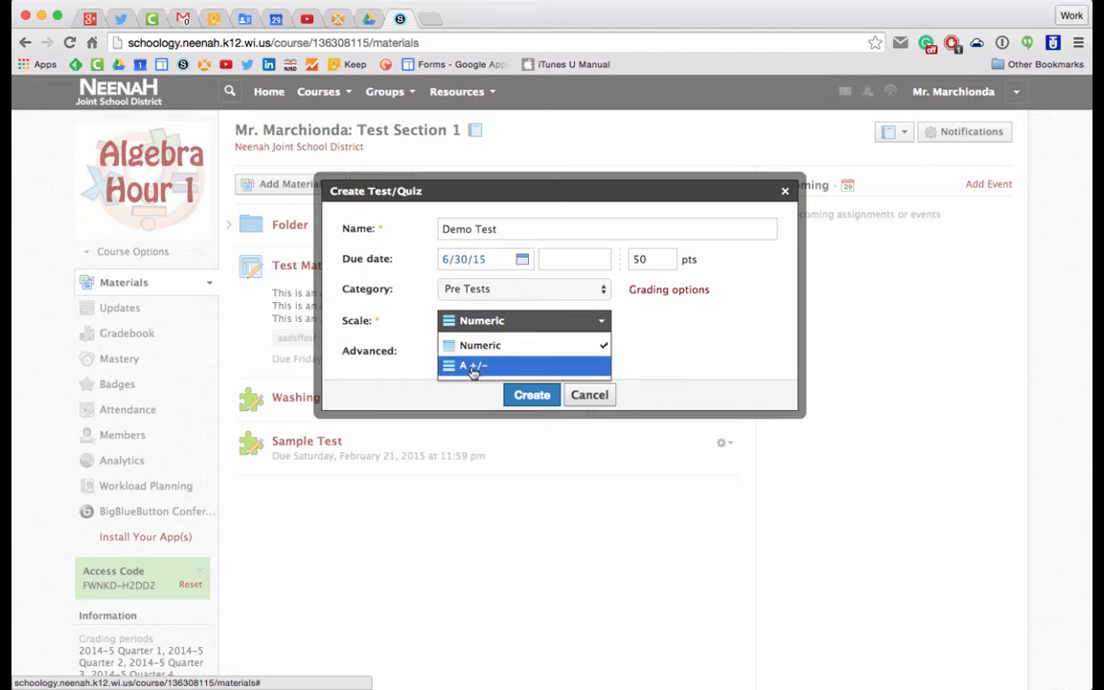
pyautogui.click(649, 365)
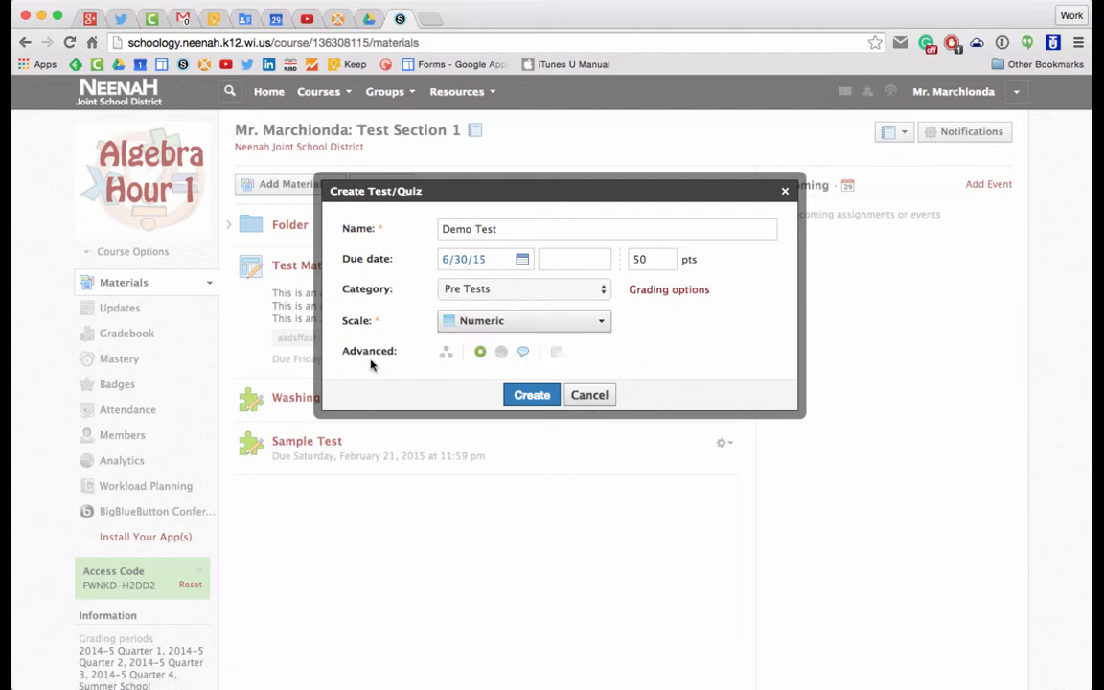
# Toggle the test's publishing, grade statistics and comments options, switching each one back to its original state
pyautogui.click(480, 355)
pyautogui.click(480, 354)
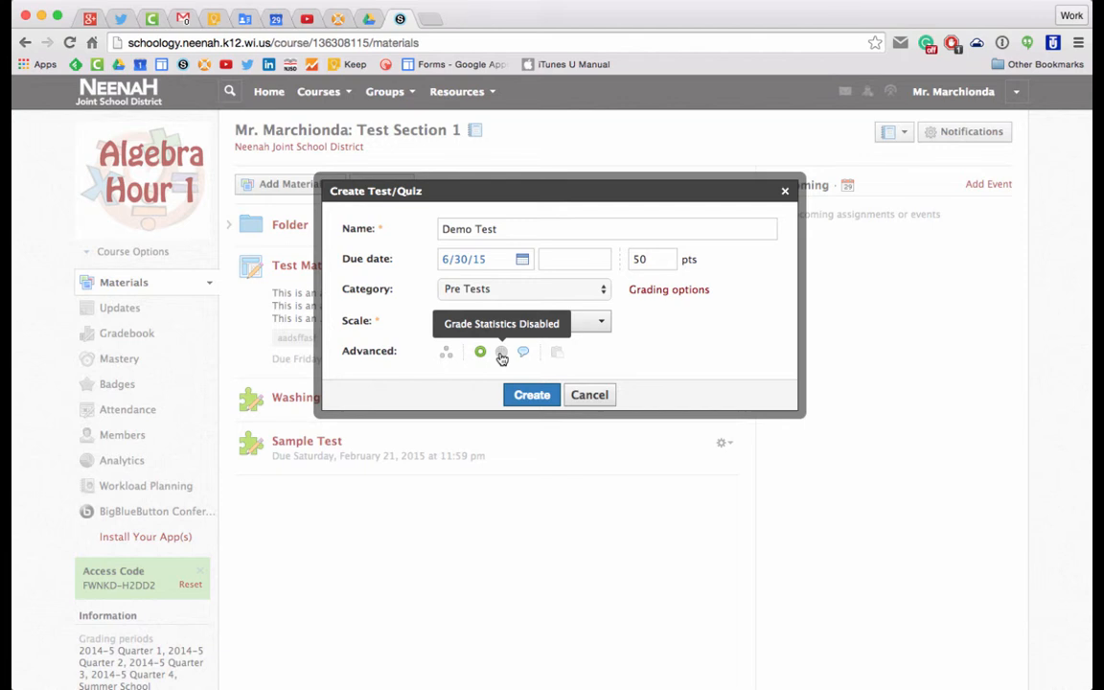
pyautogui.click(501, 355)
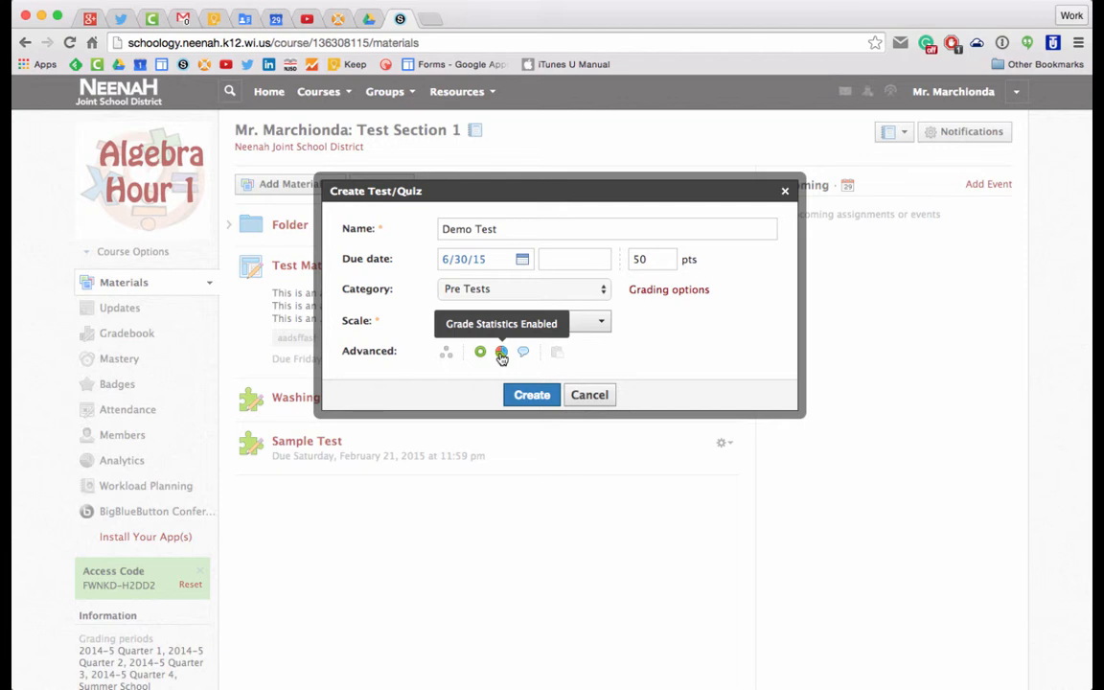
pyautogui.click(501, 355)
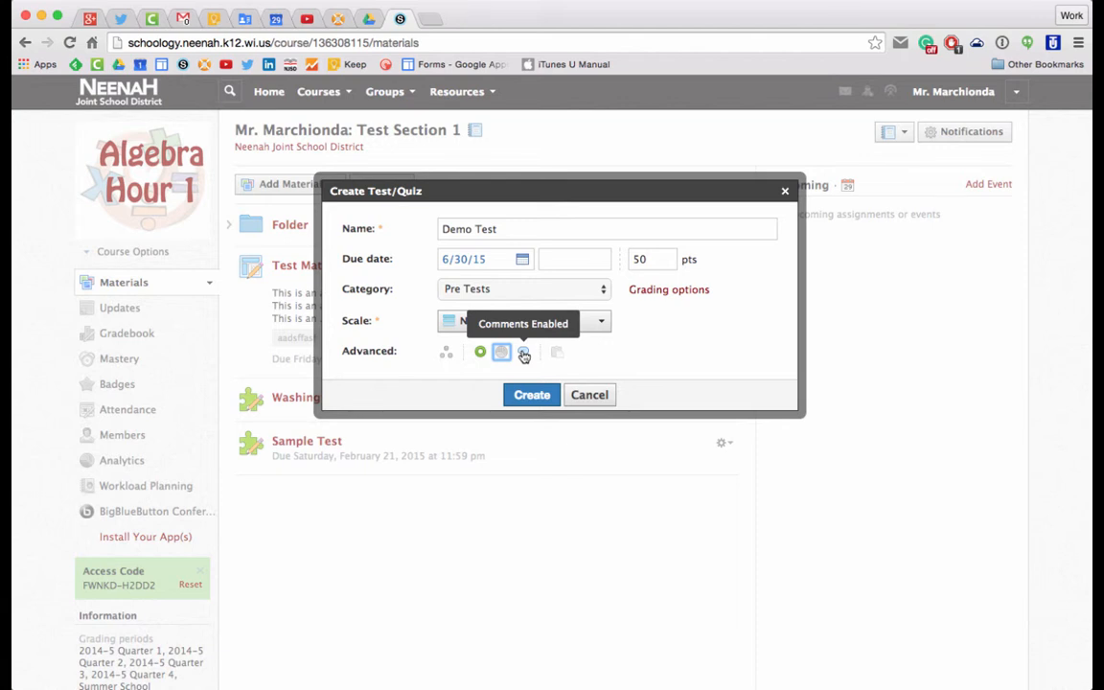
pyautogui.click(524, 354)
pyautogui.click(524, 354)
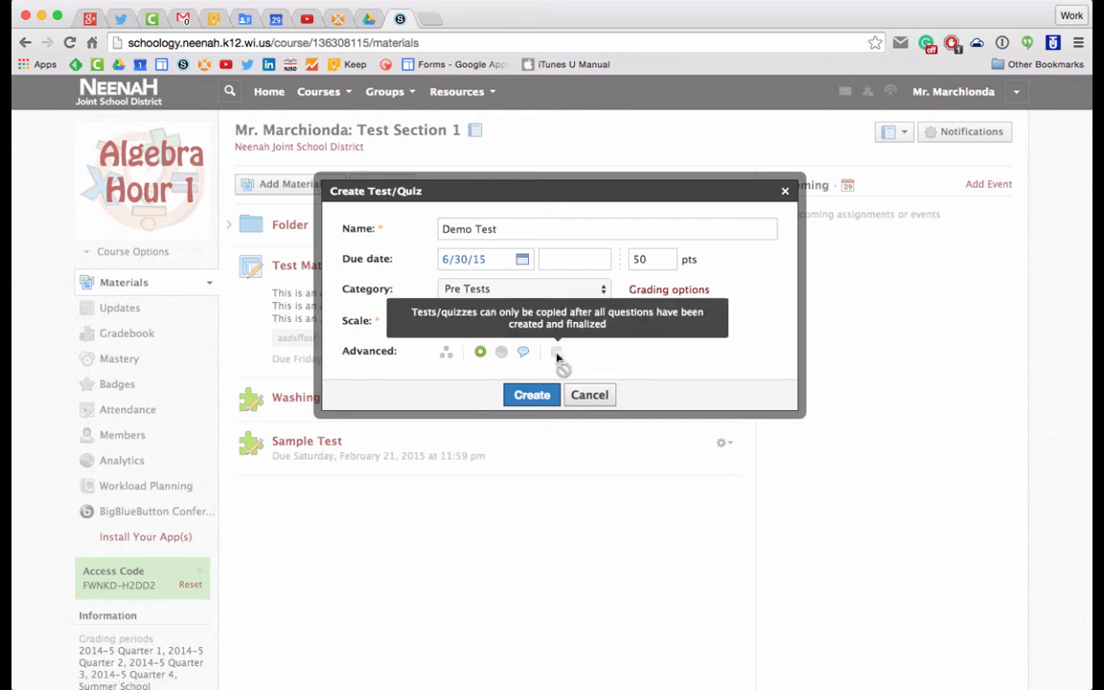
# Create the Demo Test with the entered details
pyautogui.click(527, 394)
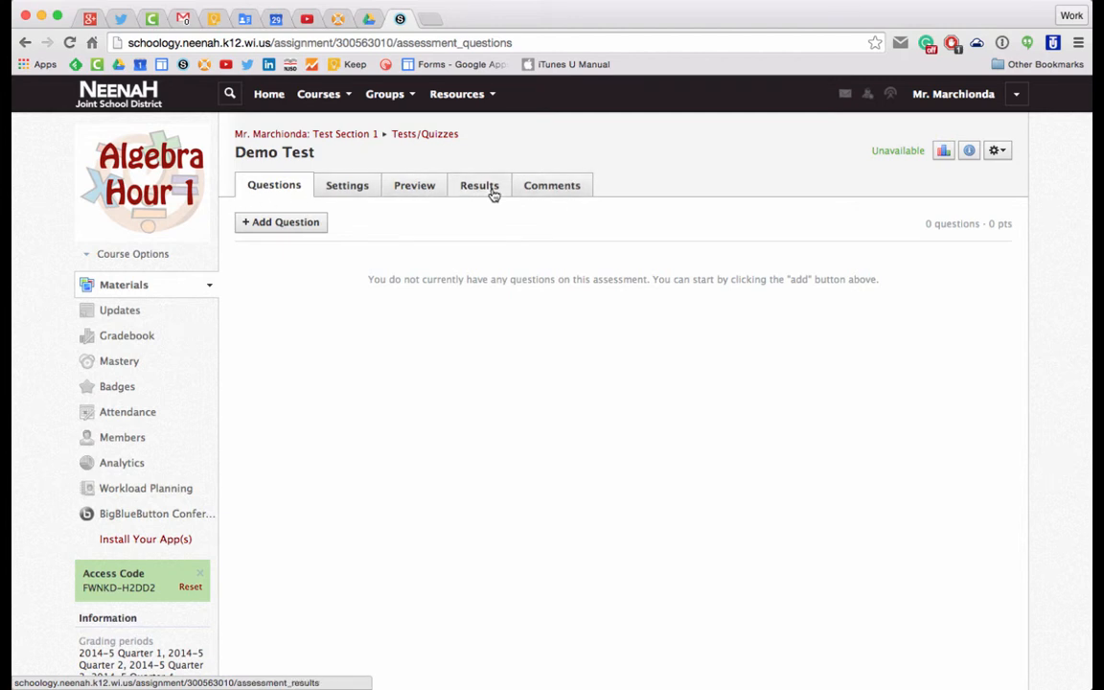
# View the Demo Test's grade statistics and its grade info
pyautogui.click(944, 153)
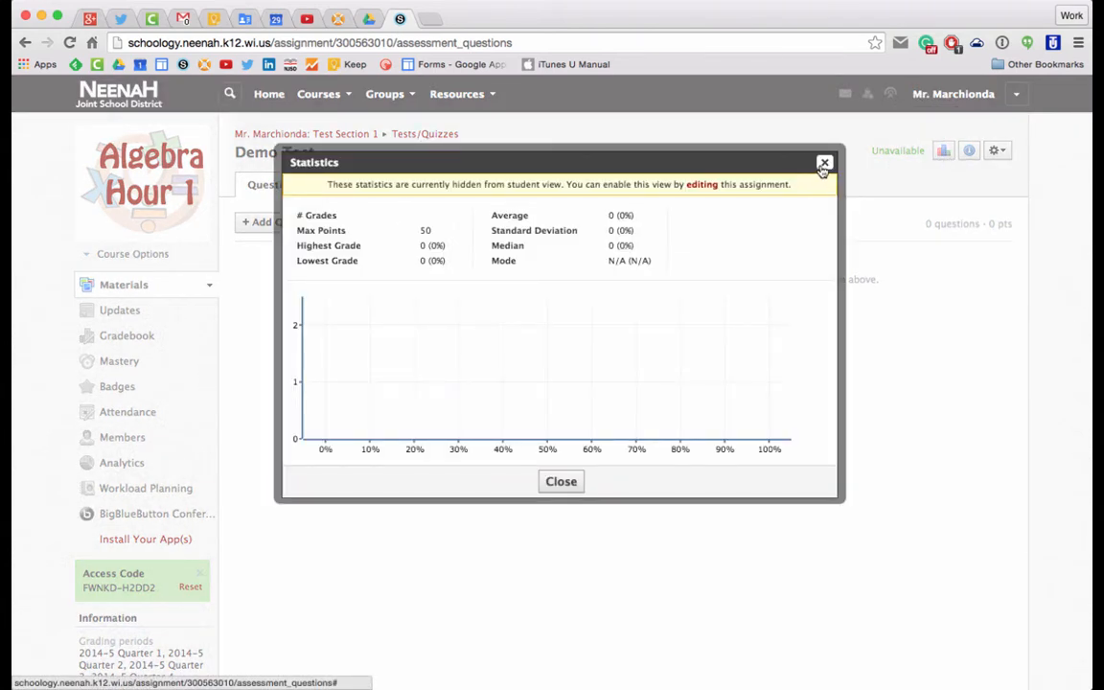
pyautogui.click(823, 165)
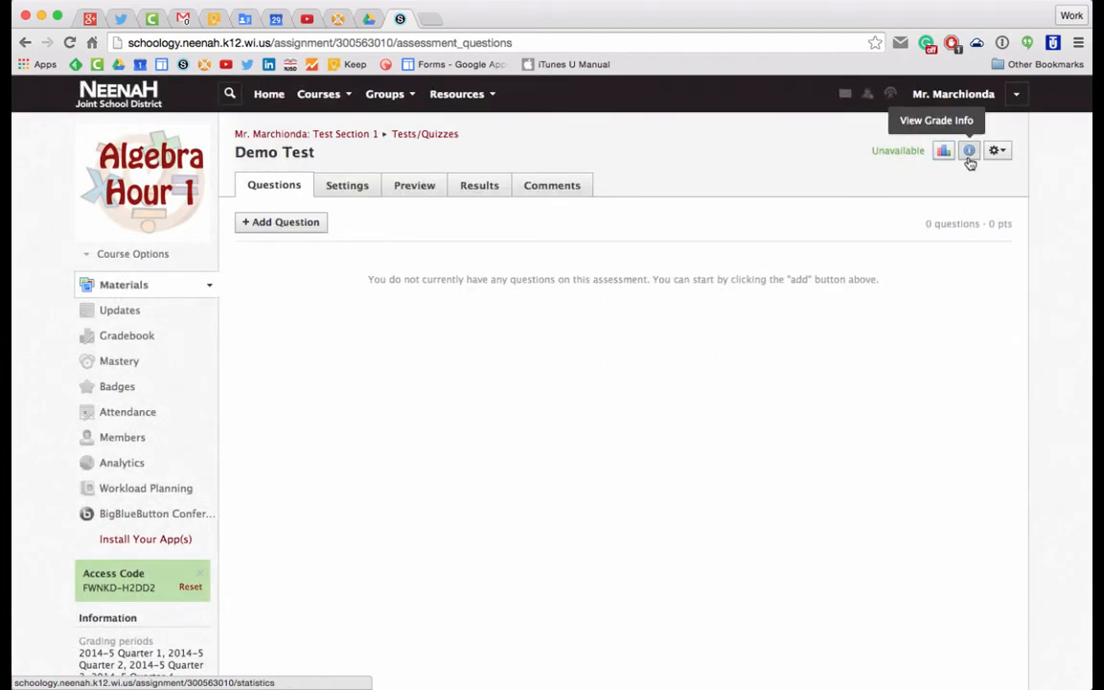
pyautogui.click(969, 158)
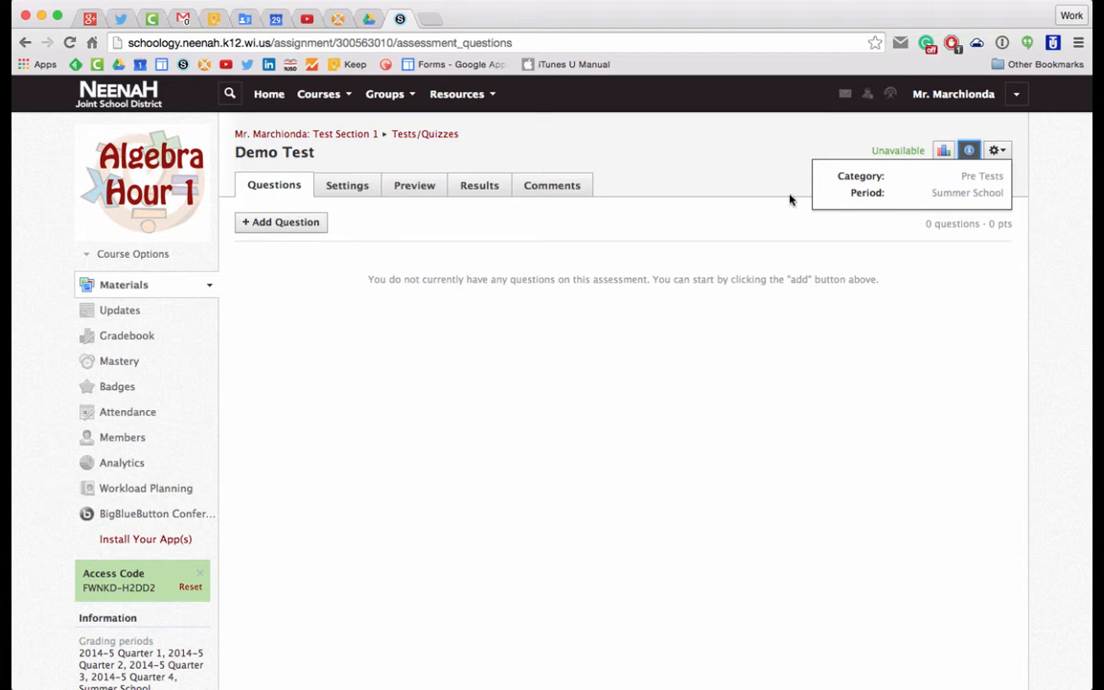
pyautogui.click(997, 150)
pyautogui.click(966, 151)
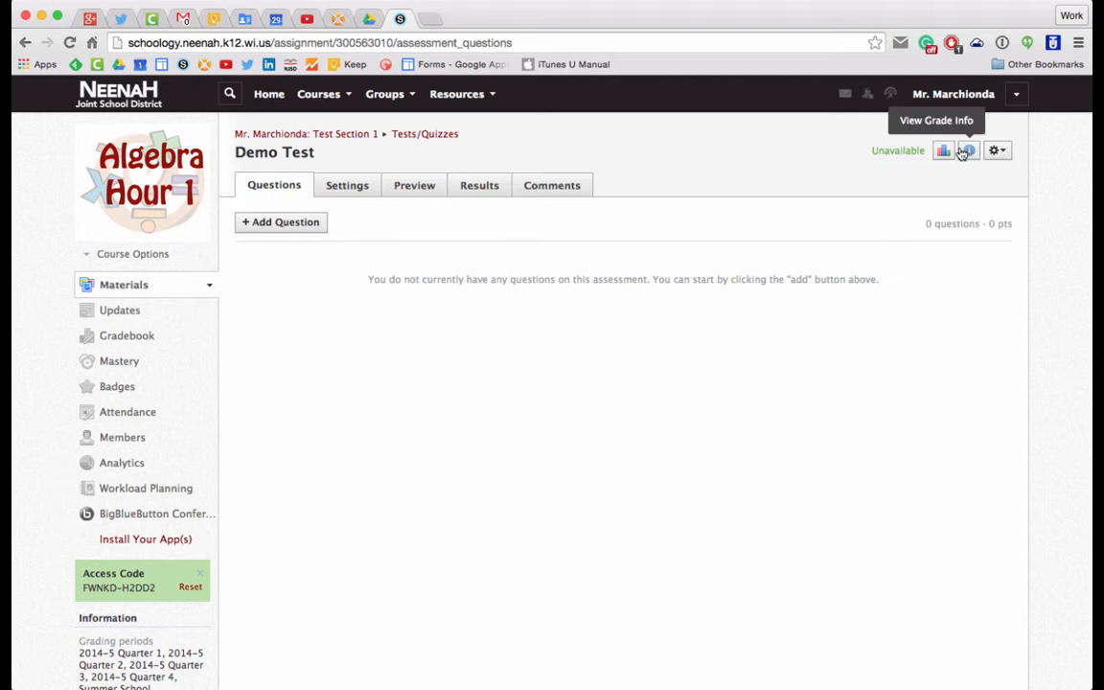
# Open the Demo Test's details for editing and close them without saving
pyautogui.click(995, 152)
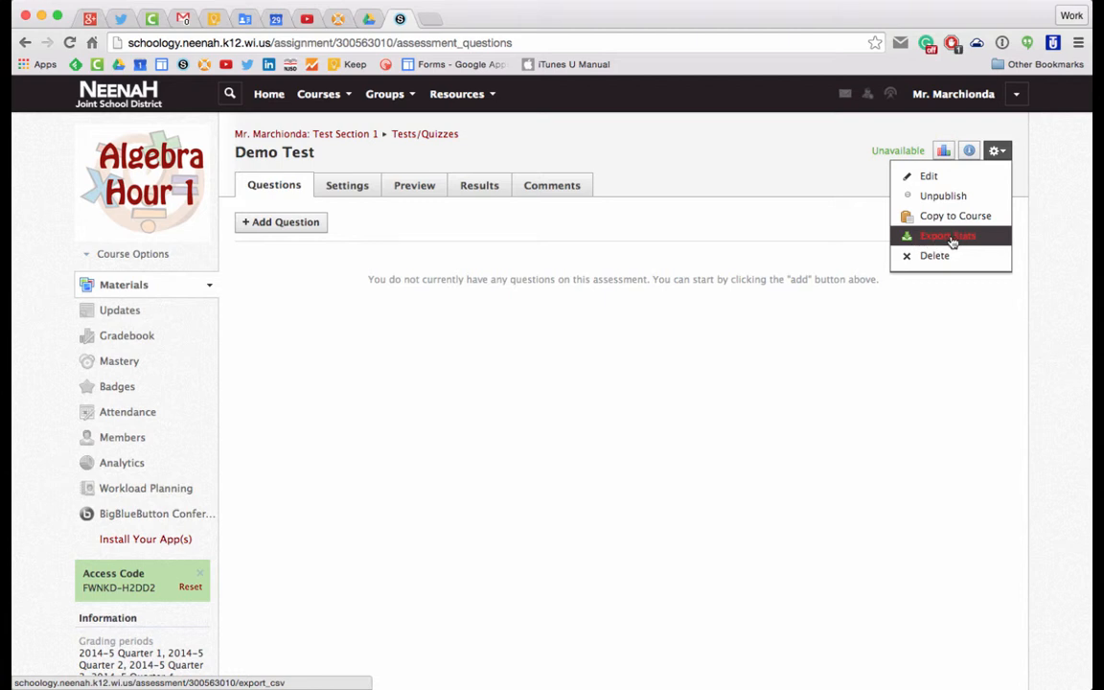
pyautogui.click(940, 179)
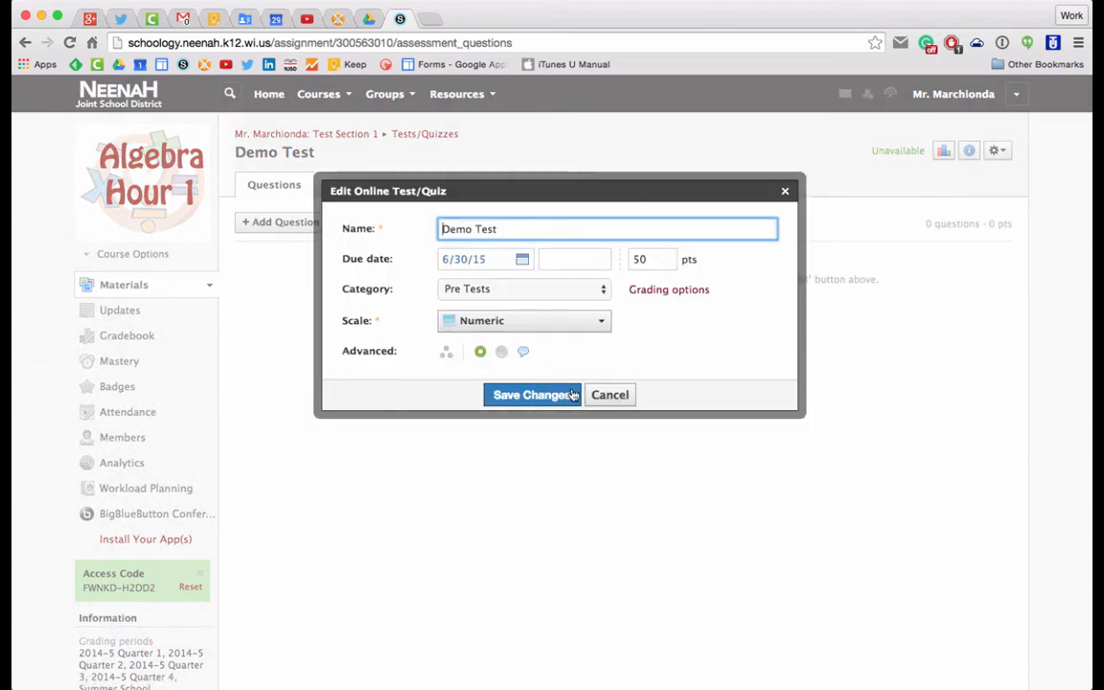
pyautogui.click(610, 395)
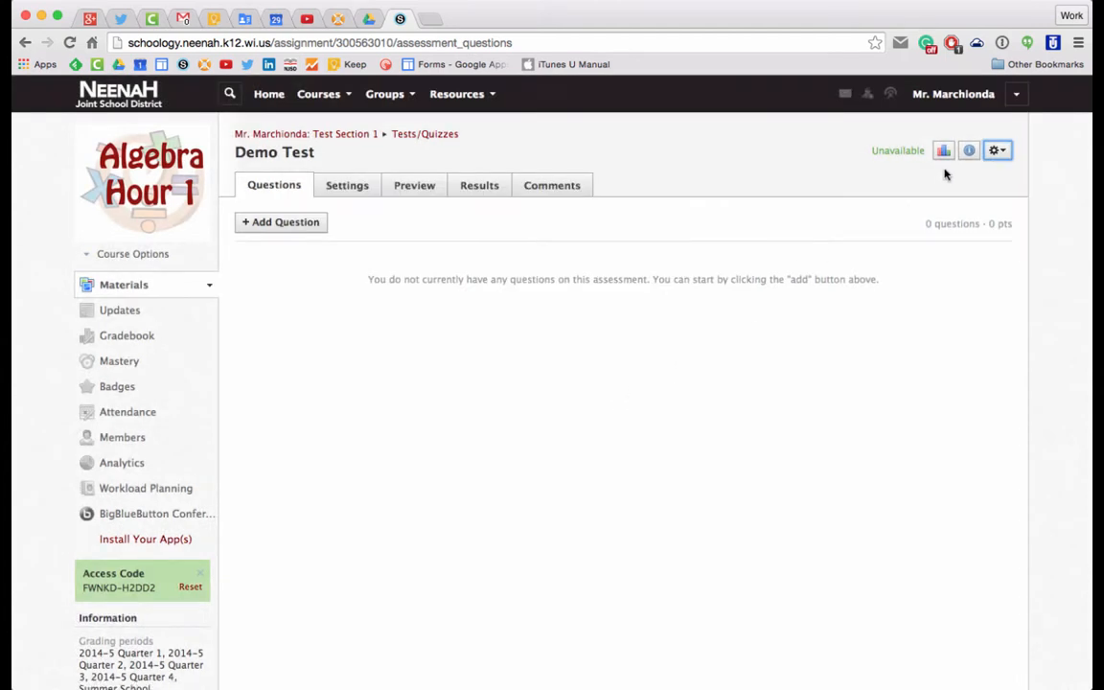
# Set the test's availability to Available now in its settings and save the changes
pyautogui.moveTo(903, 156)
pyautogui.click(361, 186)
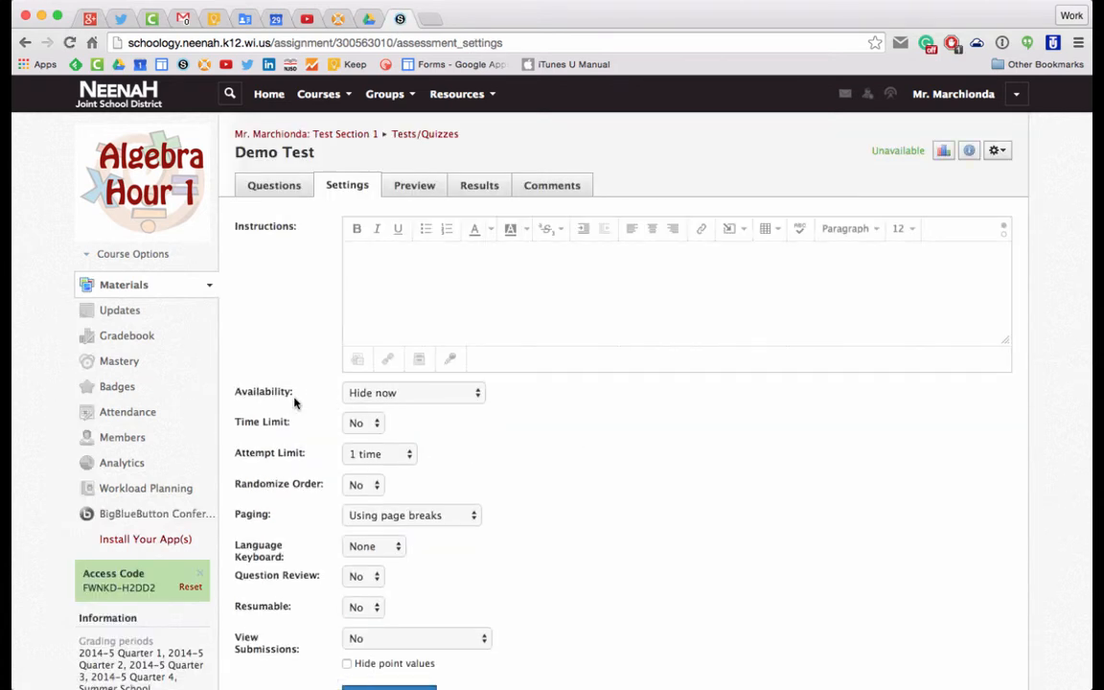
pyautogui.click(424, 395)
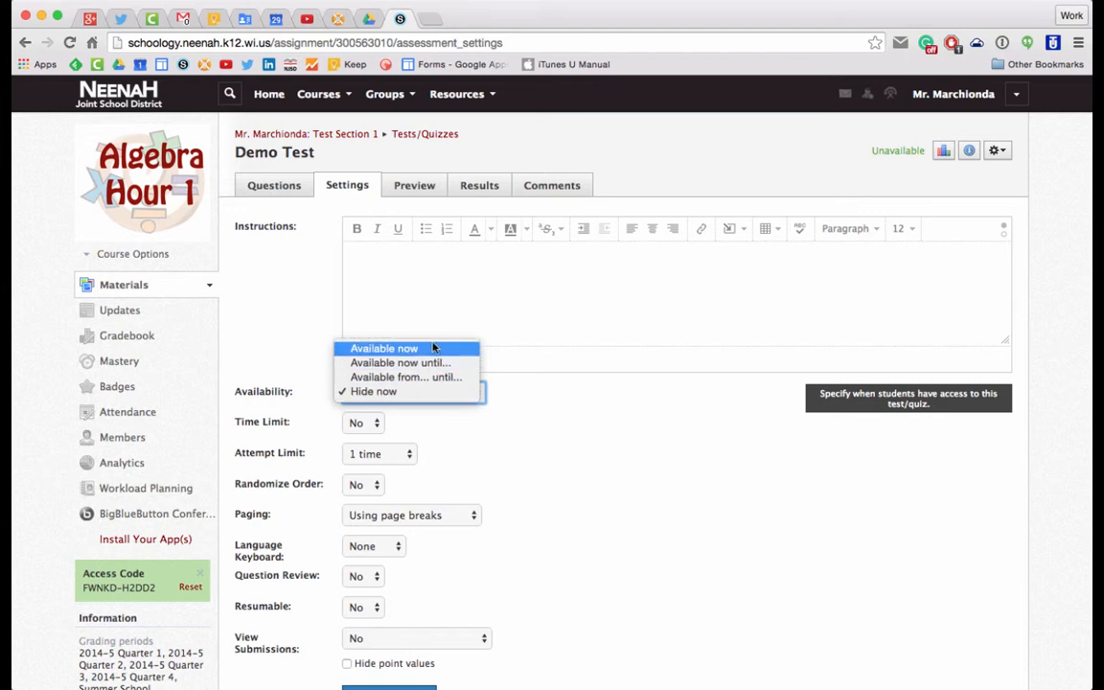
pyautogui.click(412, 349)
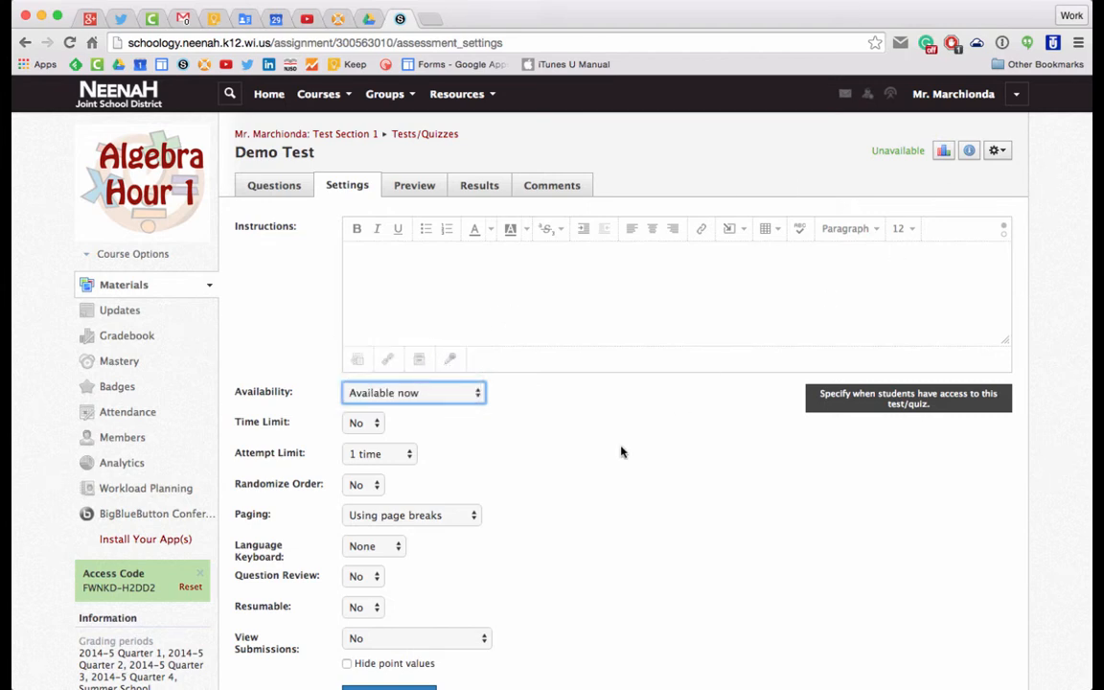
pyautogui.scroll(-2, 621, 451)
pyautogui.click(389, 600)
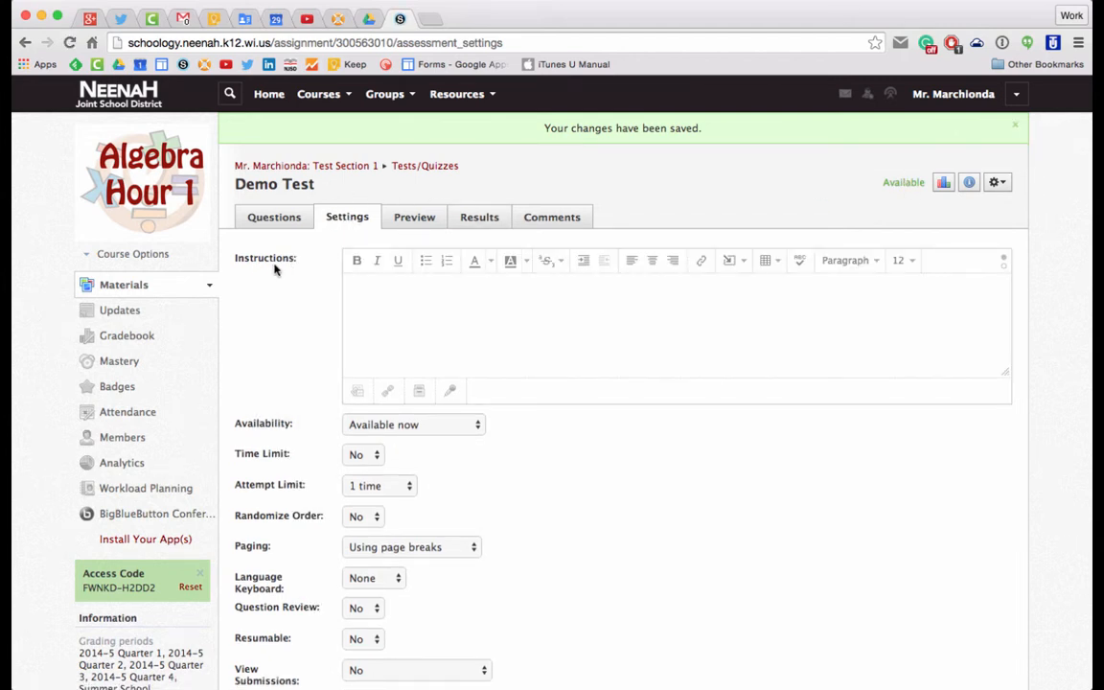
# Enter the placeholder text "alksfjas;dlf ;asdfj ;asdfja sdfk asdlfja;" as the test's instructions
pyautogui.click(358, 287)
pyautogui.write('alksfjas;dlf ')
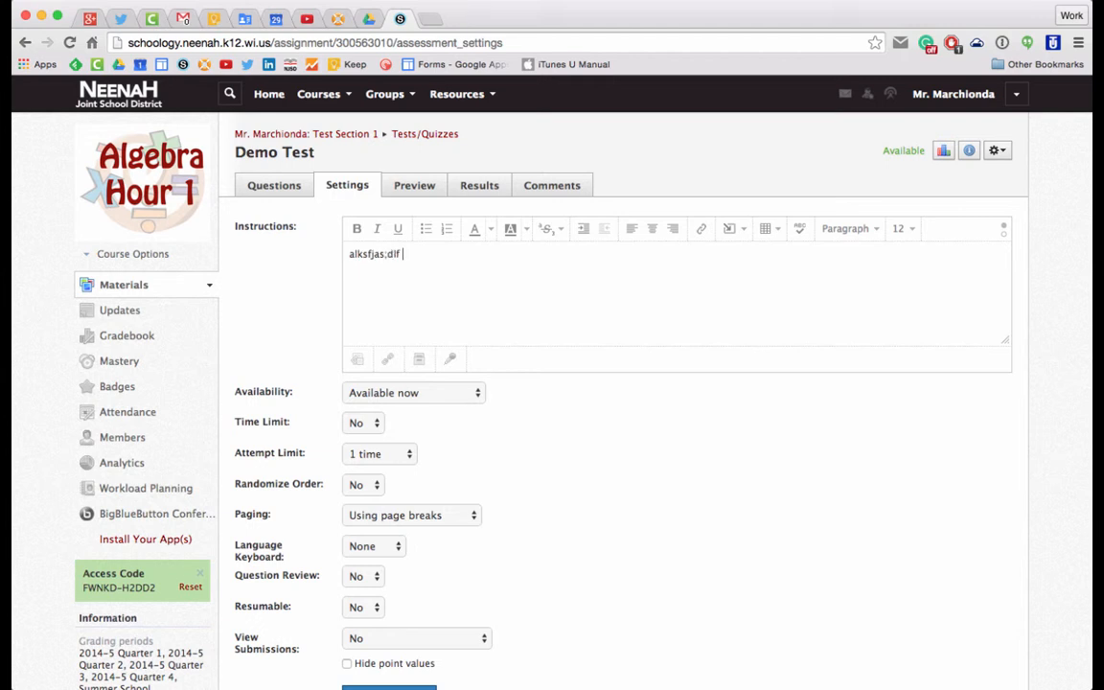
pyautogui.write(';asdfj ;asdfja sdfk asdlfja;')
# Set the test's attempt limit to 5 times and check the available grade-by scoring options
pyautogui.scroll(-2, 365, 207)
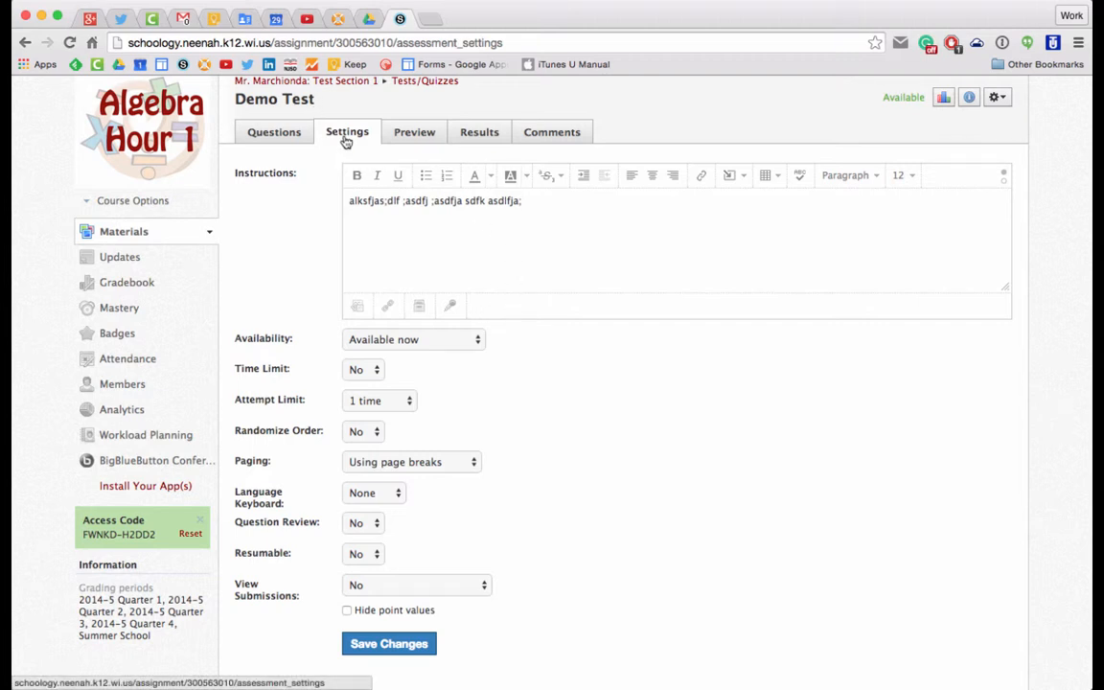
pyautogui.click(377, 372)
pyautogui.click(378, 371)
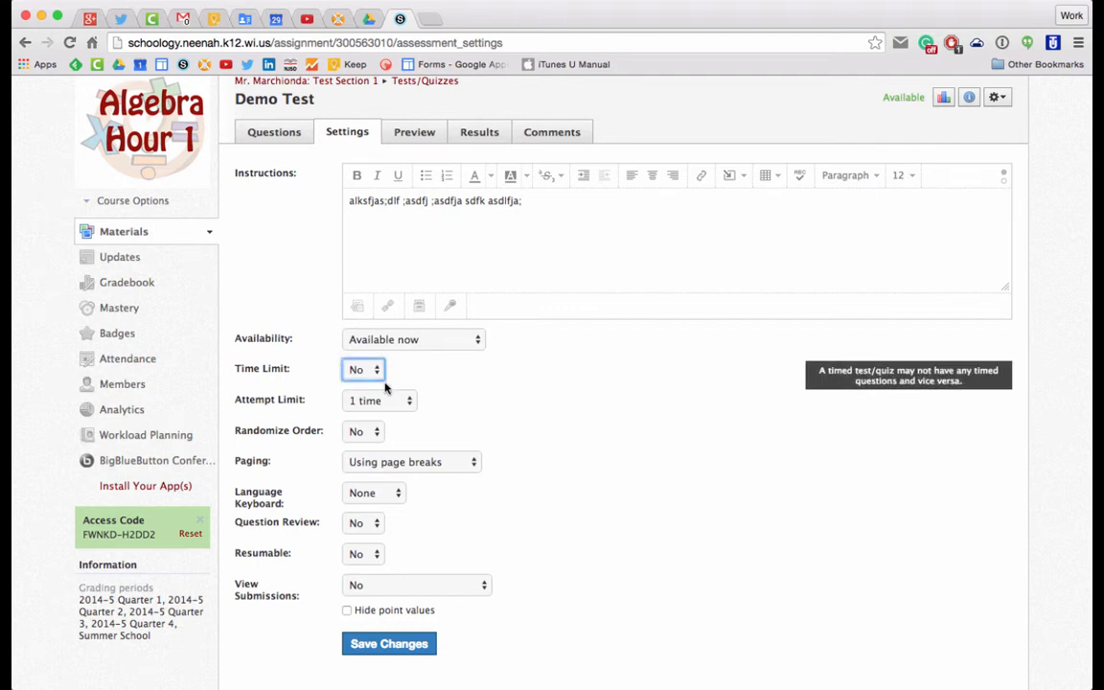
pyautogui.click(398, 400)
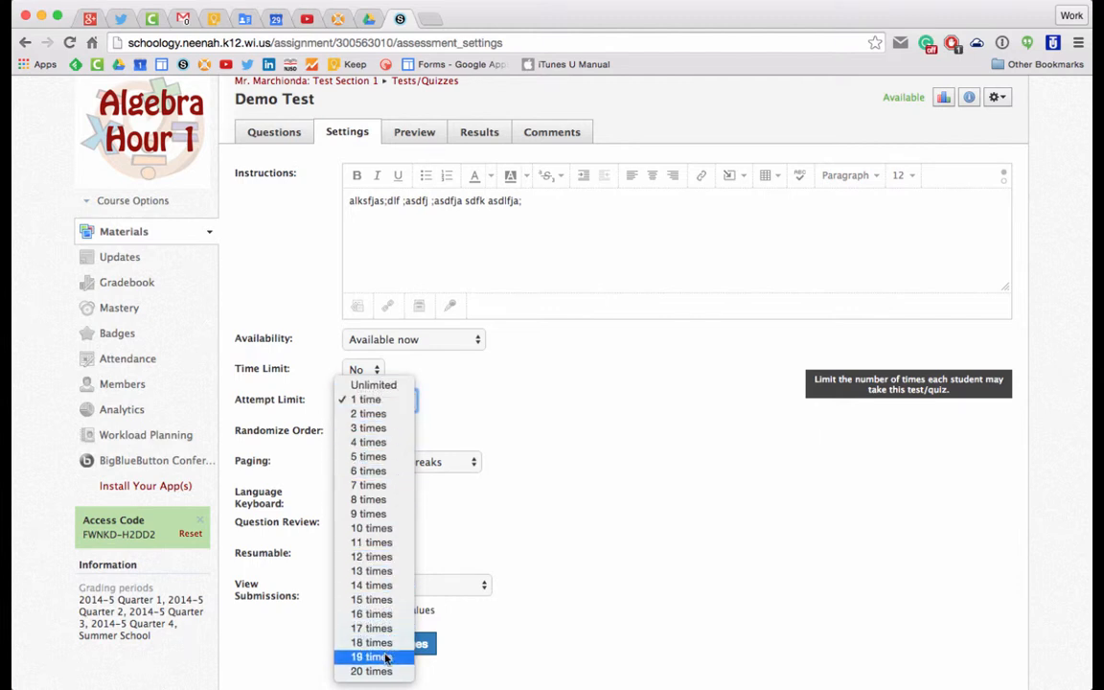
pyautogui.click(435, 390)
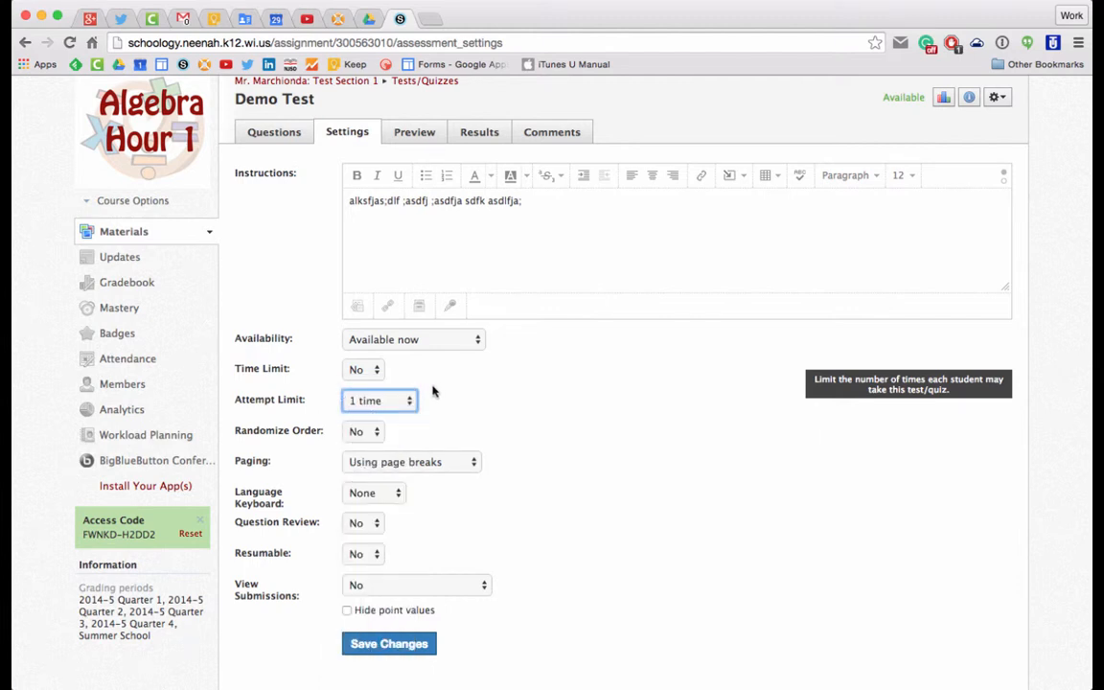
pyautogui.click(406, 396)
pyautogui.click(400, 456)
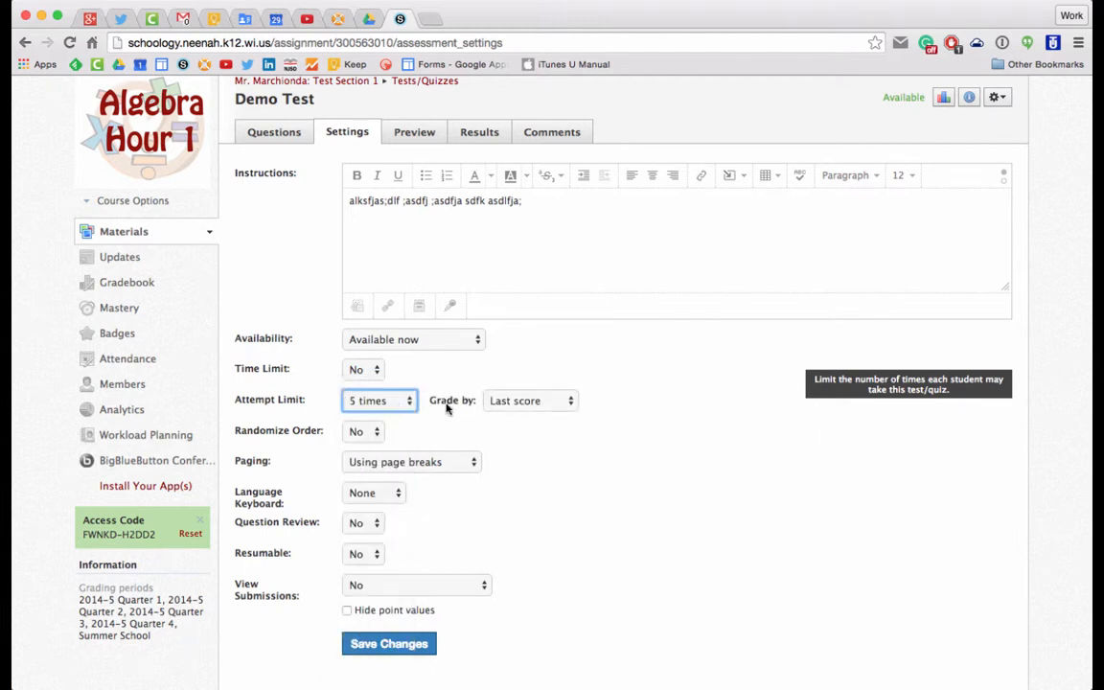
pyautogui.click(529, 401)
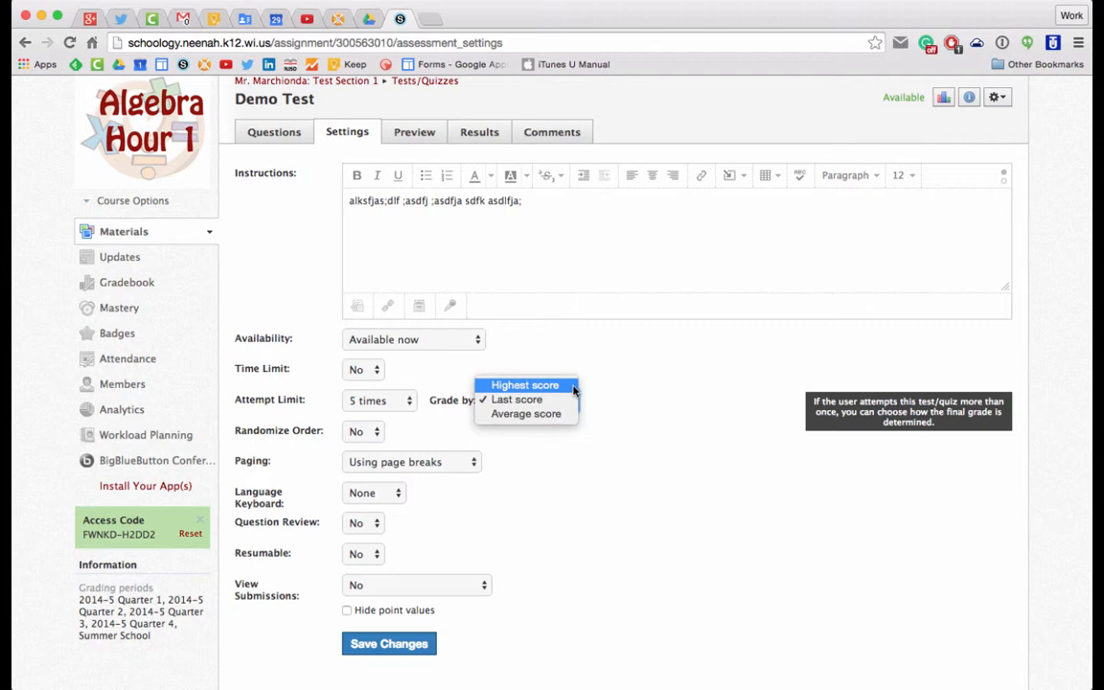
pyautogui.click(603, 396)
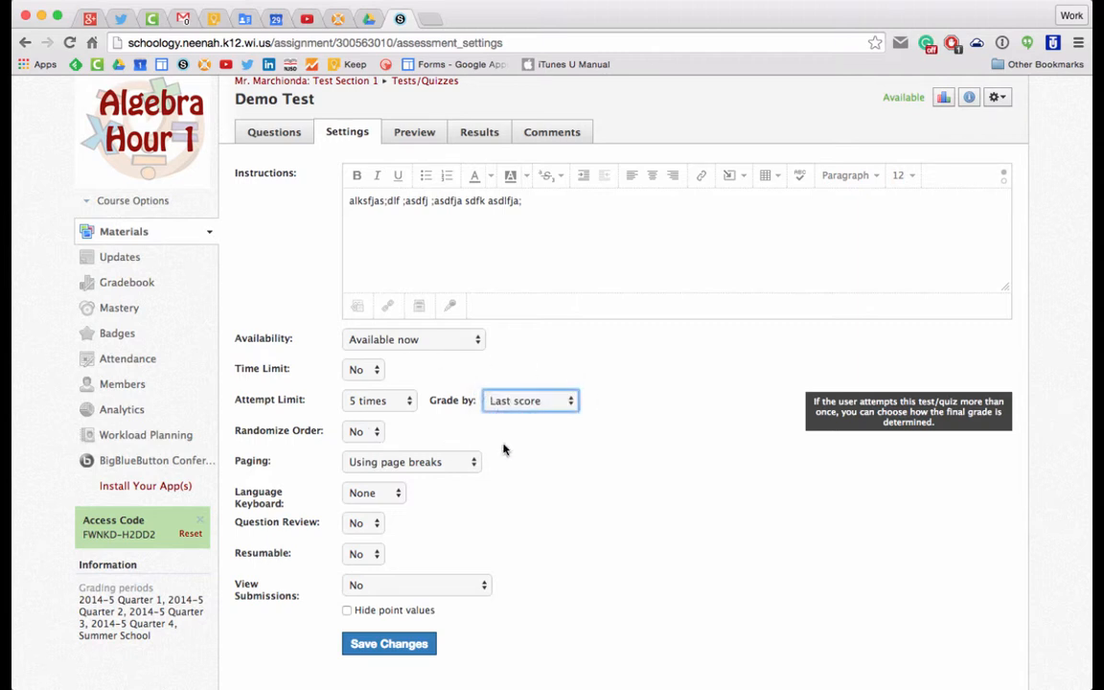
pyautogui.click(376, 431)
pyautogui.click(370, 418)
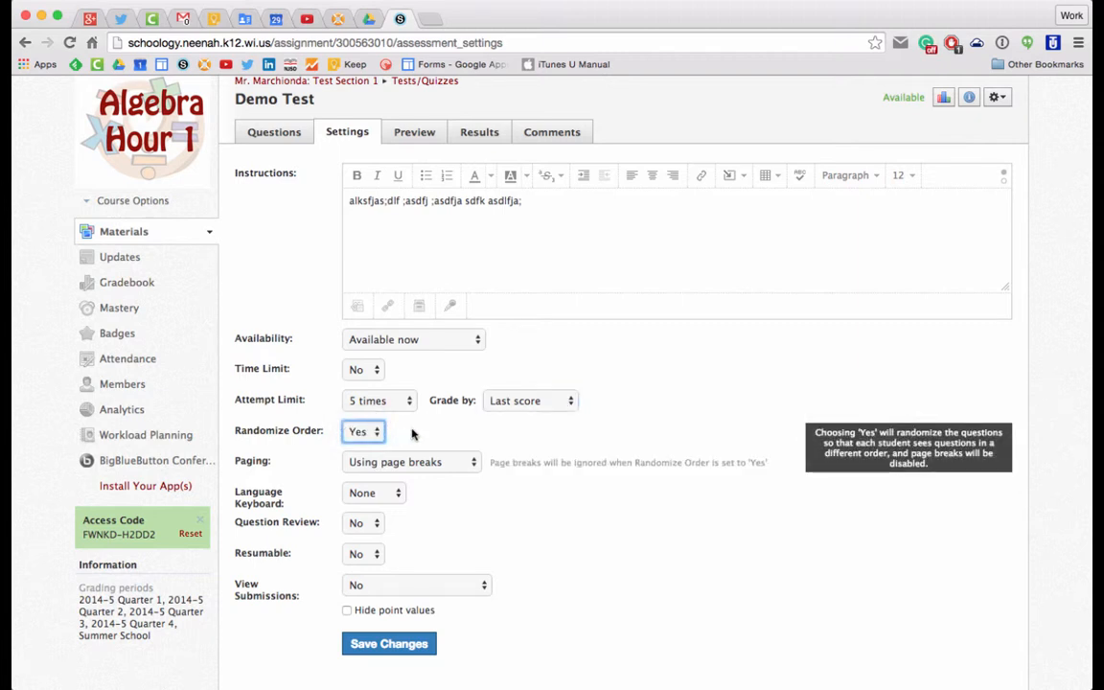
pyautogui.click(374, 432)
pyautogui.click(377, 444)
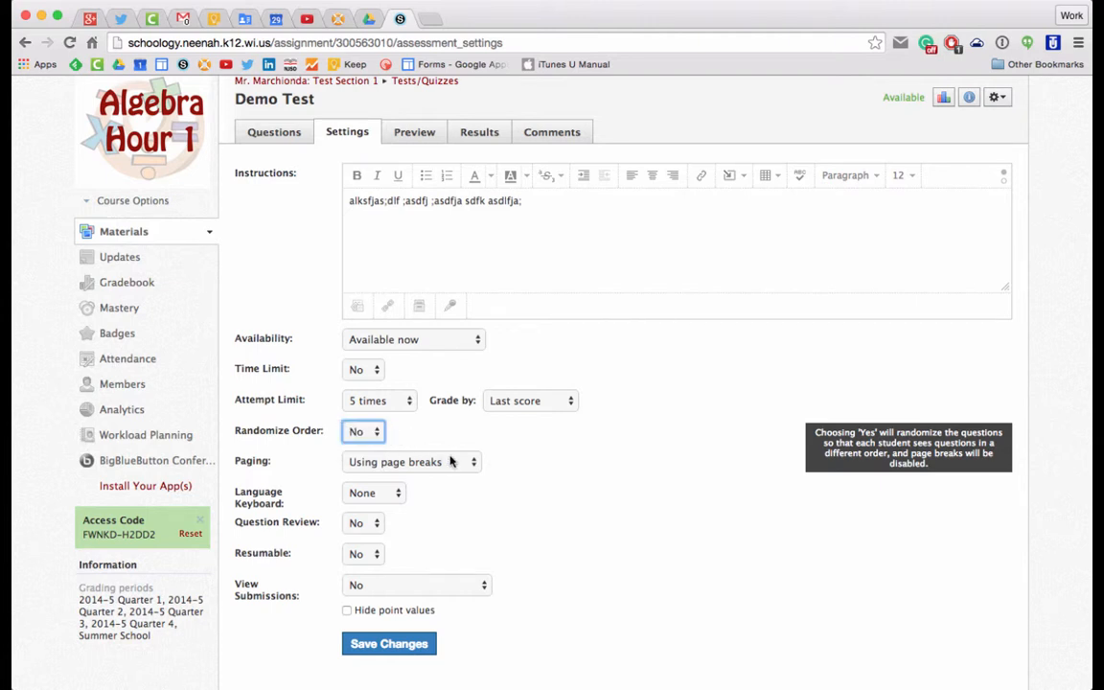
# Set the test's paging to One question per page and check the available language keyboard options
pyautogui.click(392, 463)
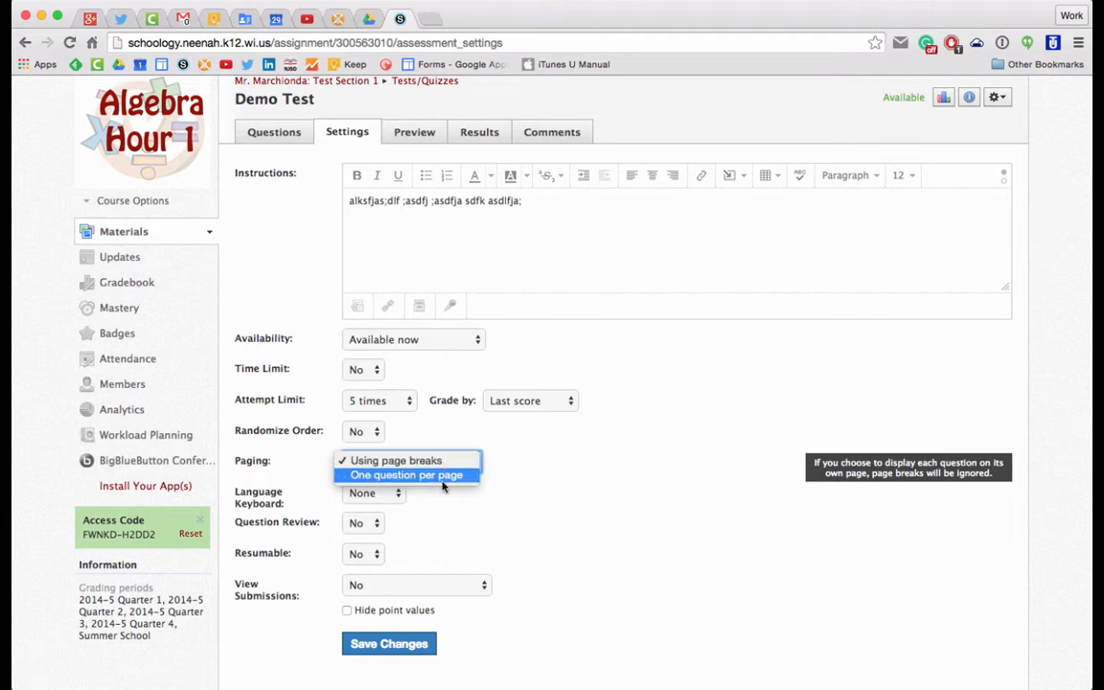
pyautogui.click(443, 479)
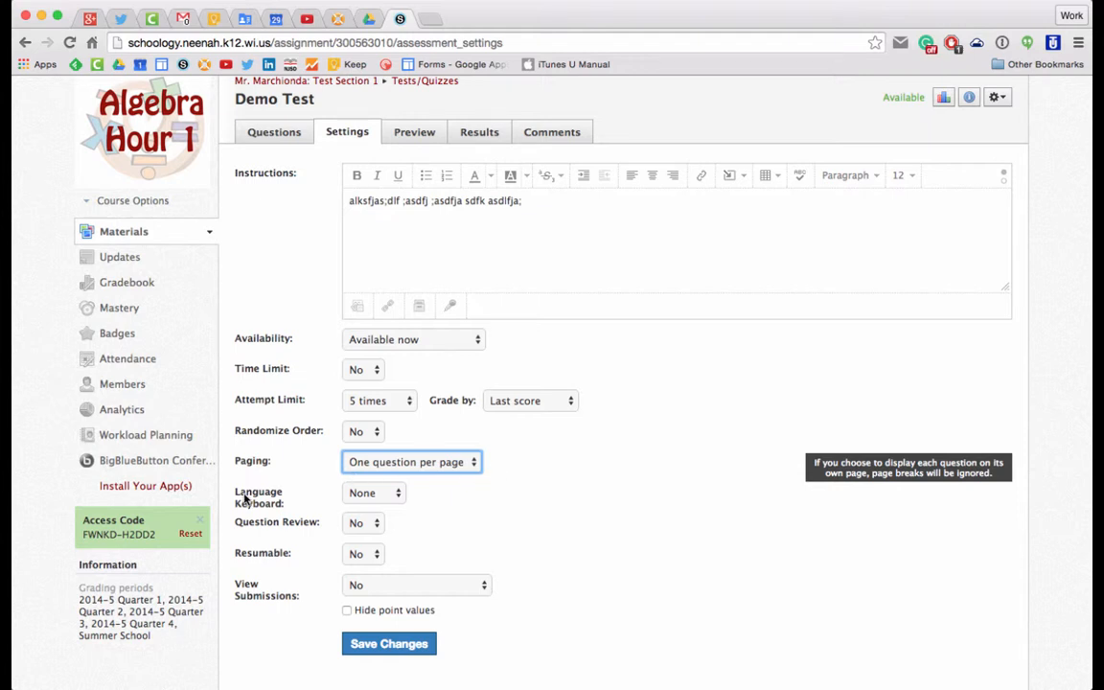
pyautogui.click(369, 493)
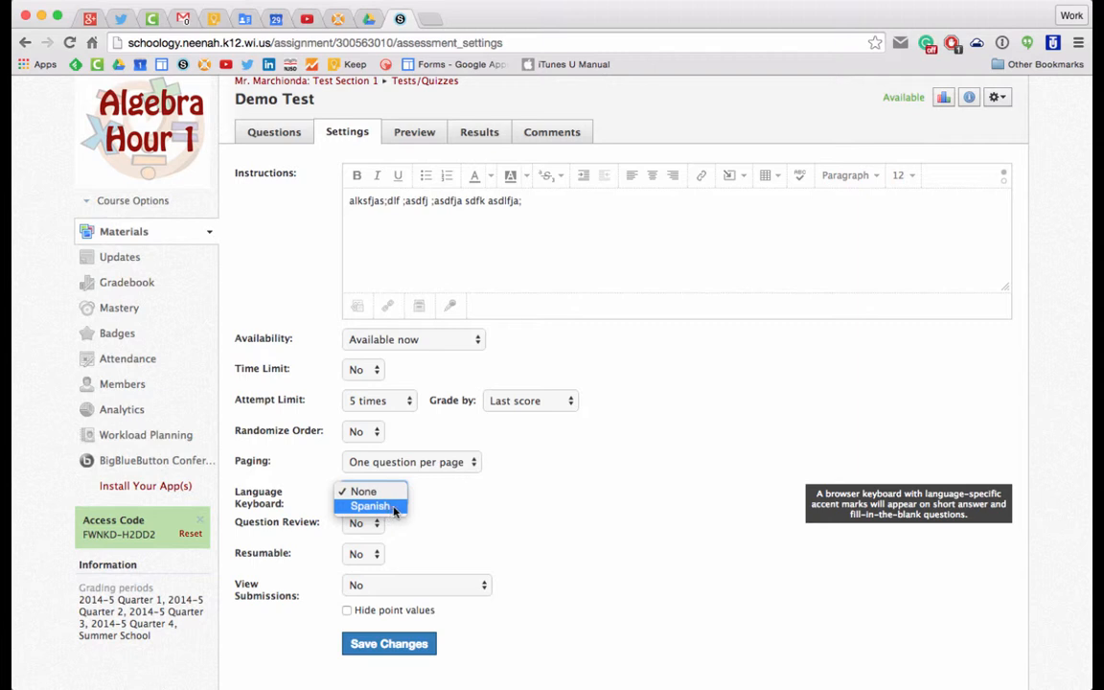
pyautogui.click(403, 491)
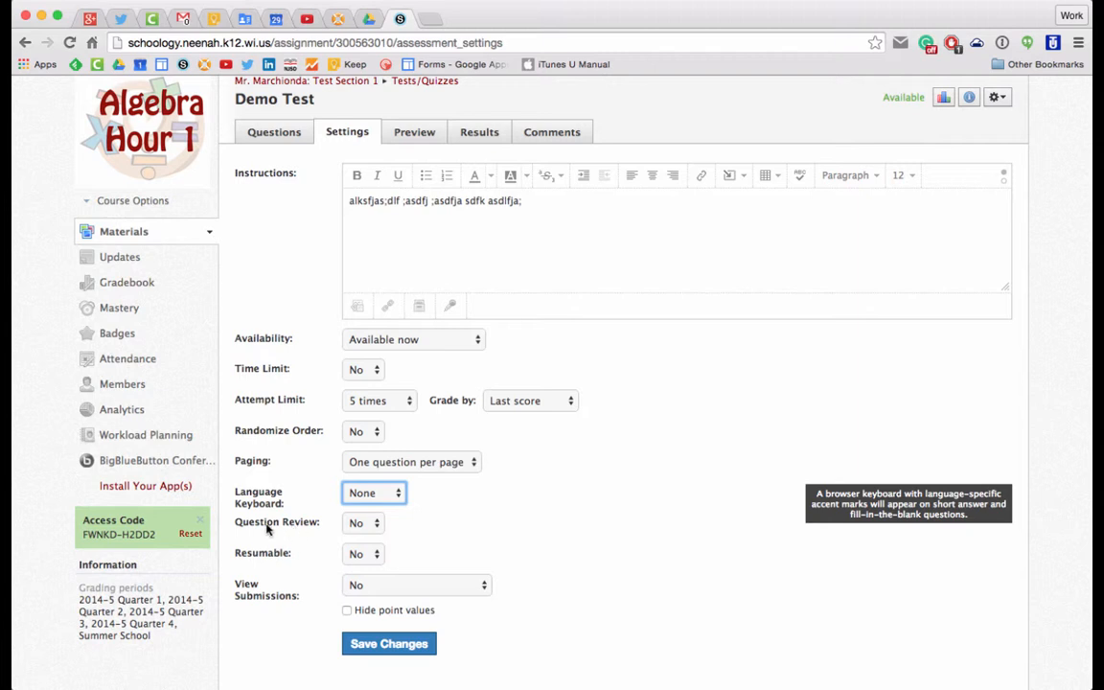
# Set Question Review to Yes for the test and check the options for resuming an incomplete attempt
pyautogui.click(364, 523)
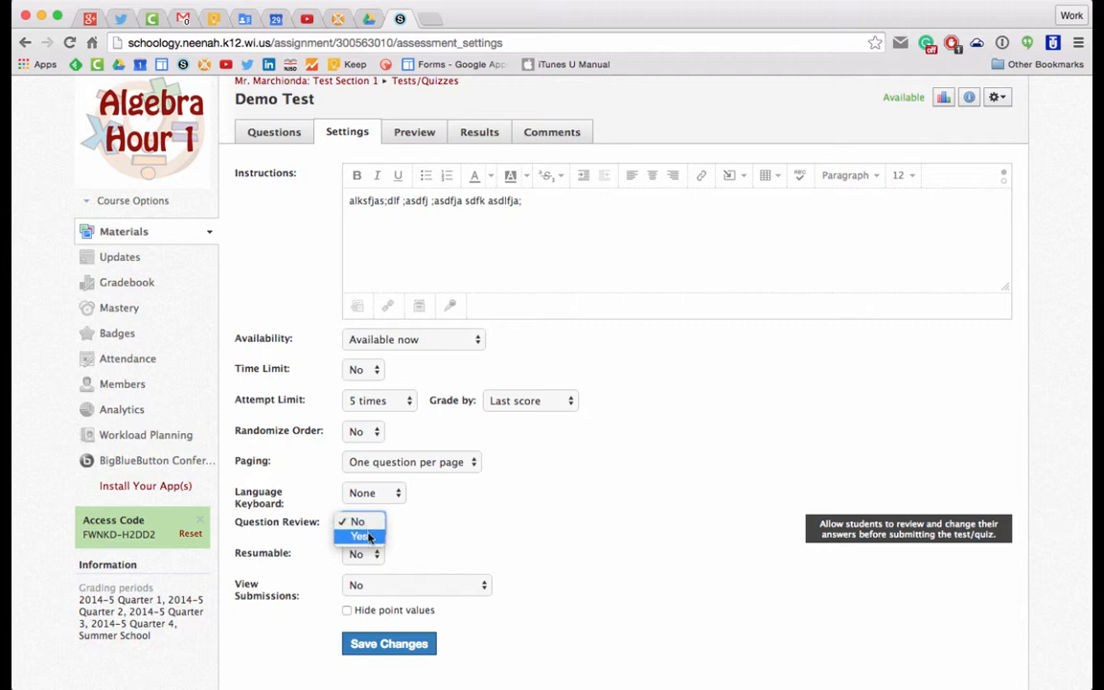
pyautogui.click(366, 536)
pyautogui.click(376, 555)
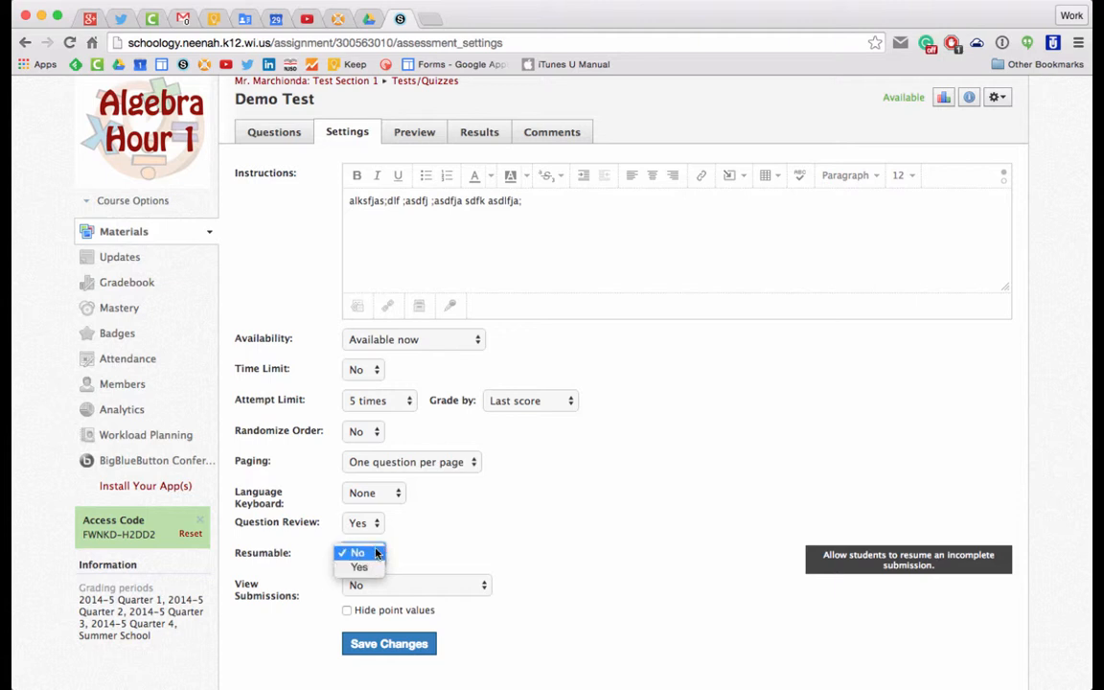
pyautogui.click(410, 557)
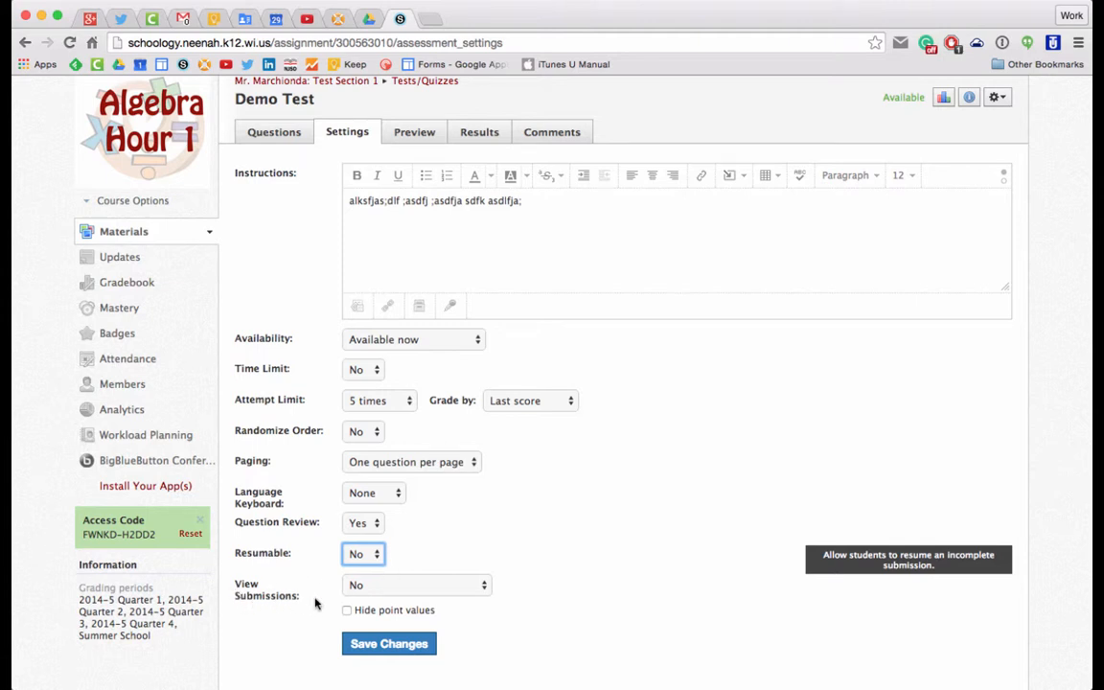
# Set View Submissions to Yes with correct answers, and go to the test's questions
pyautogui.click(409, 592)
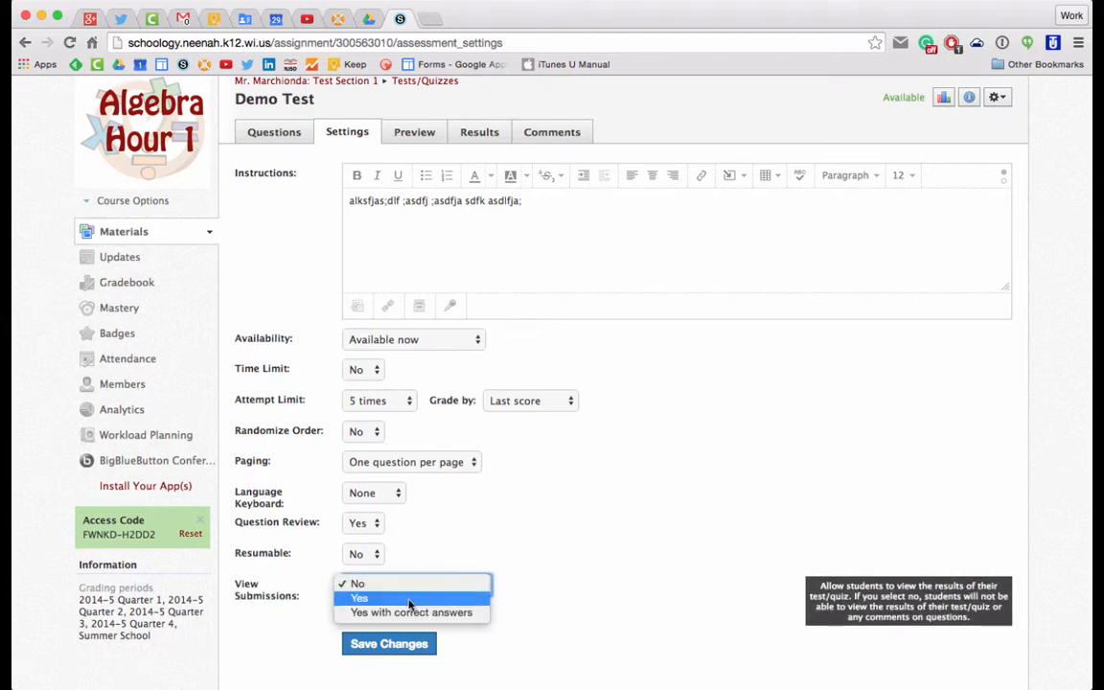
pyautogui.click(409, 599)
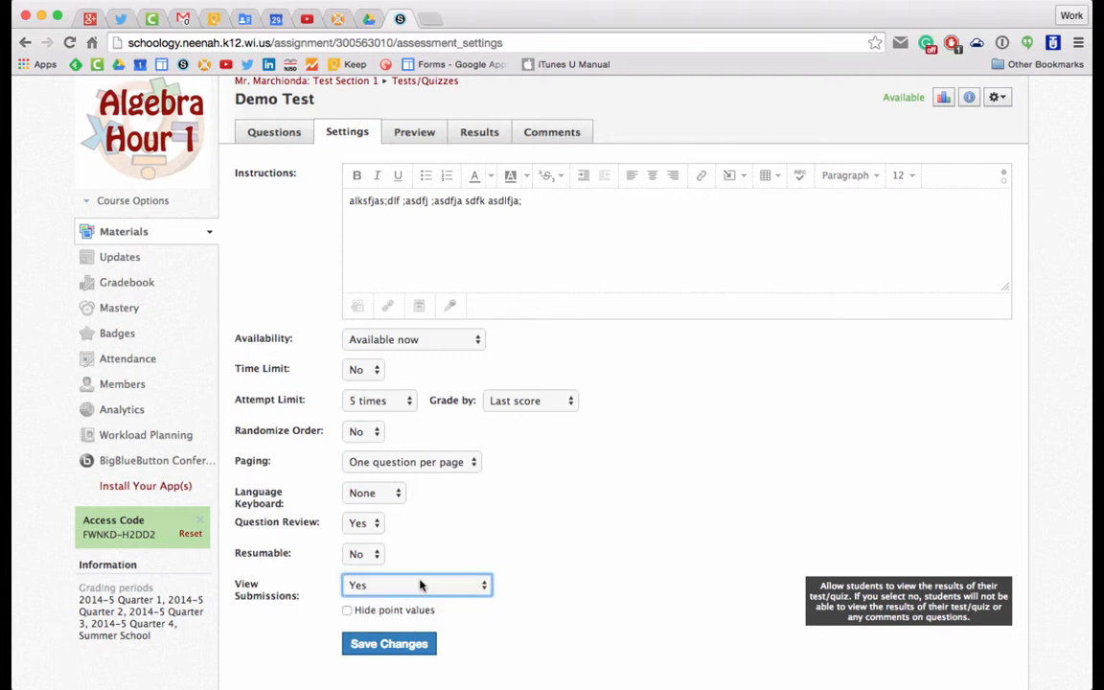
pyautogui.click(412, 592)
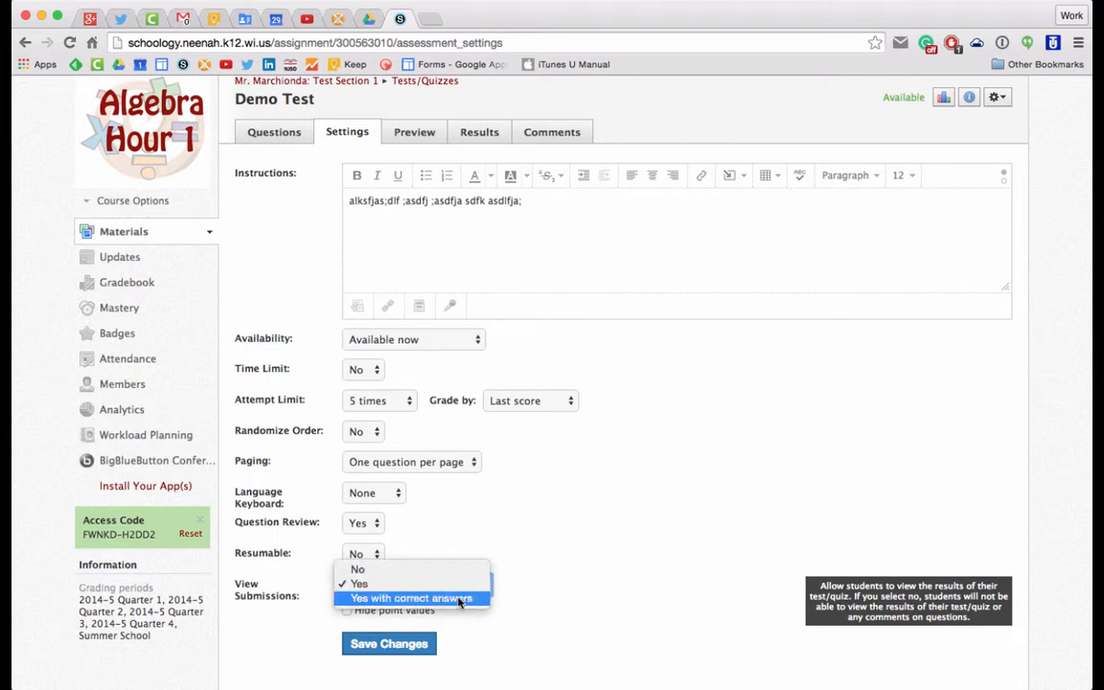
pyautogui.click(459, 599)
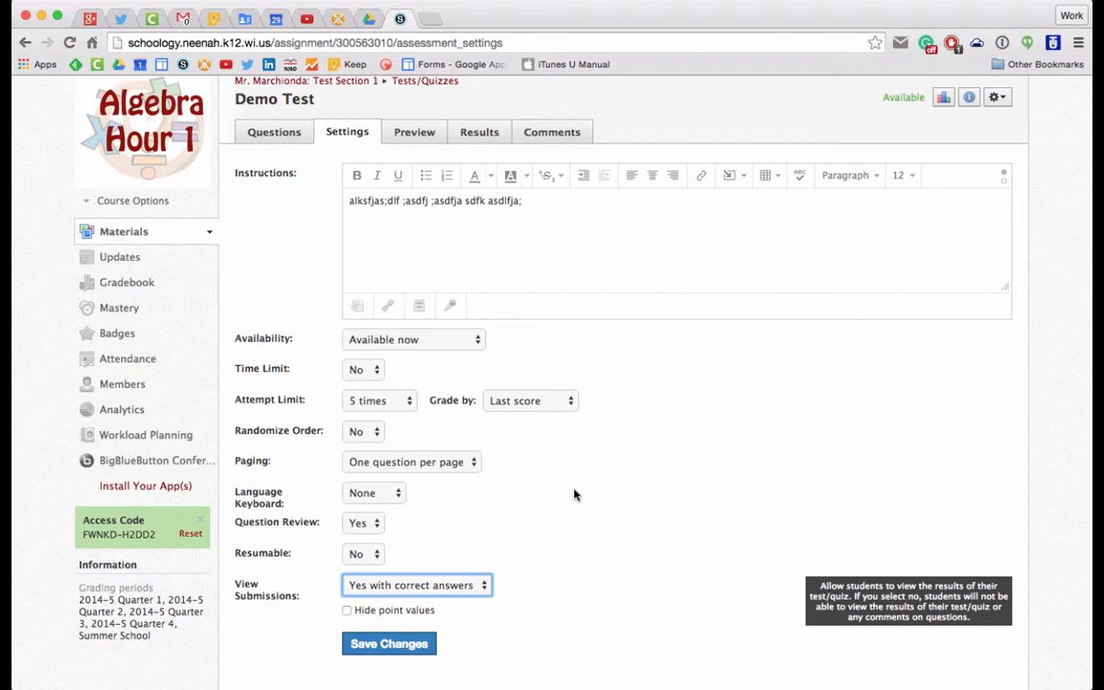
pyautogui.click(271, 140)
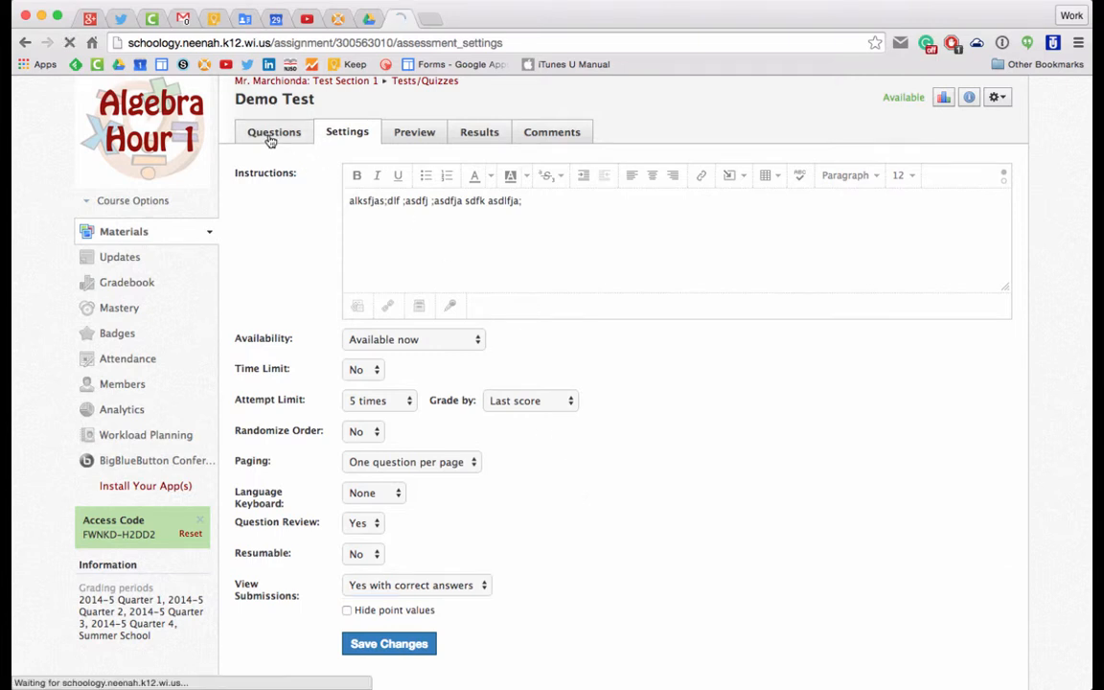